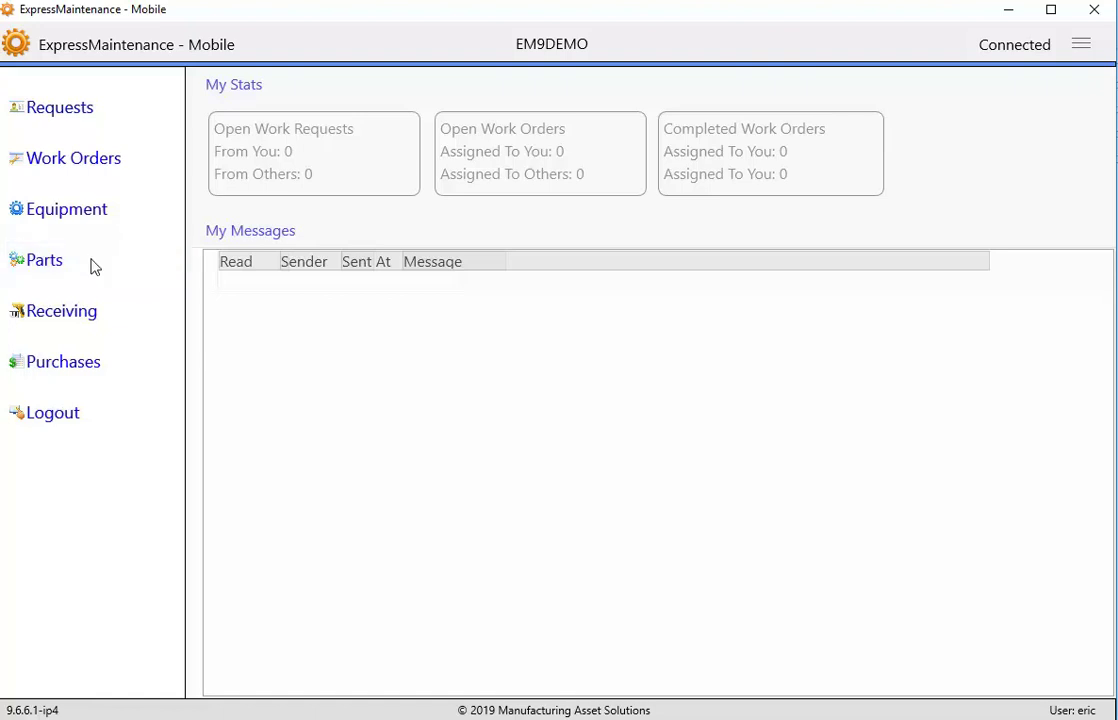
- Open the Requests list and start a blank work request dated 5/15/2019, Priority 1. Emergency (Now)
left_click(120, 107)
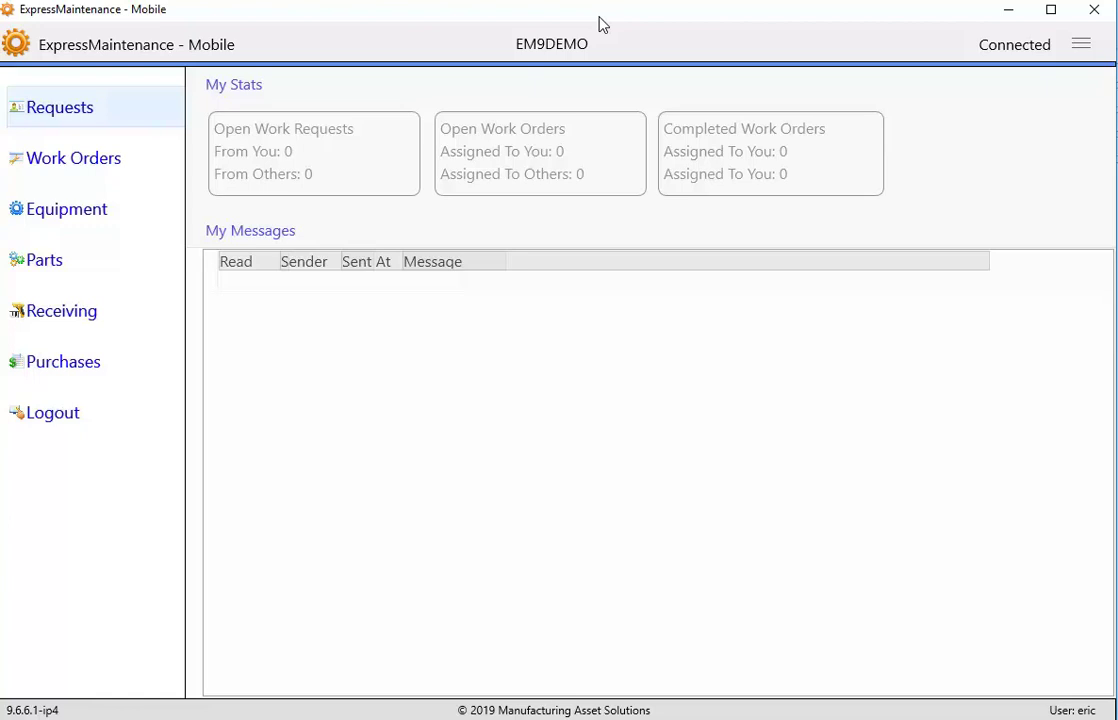
left_click(66, 119)
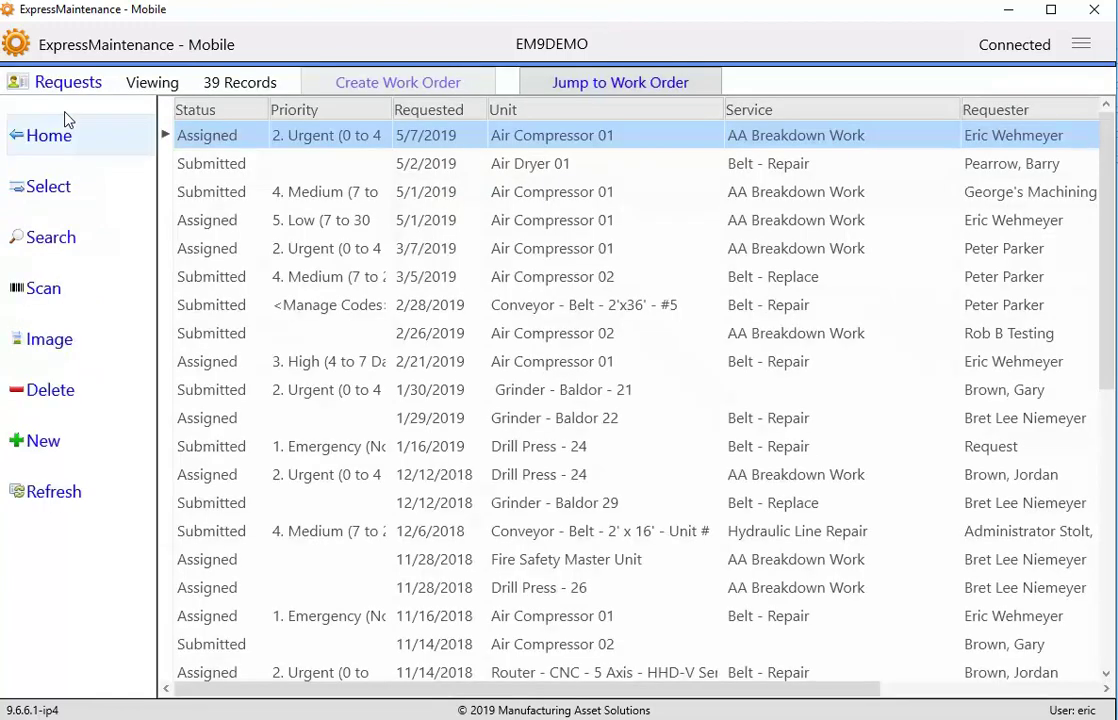
left_click(44, 458)
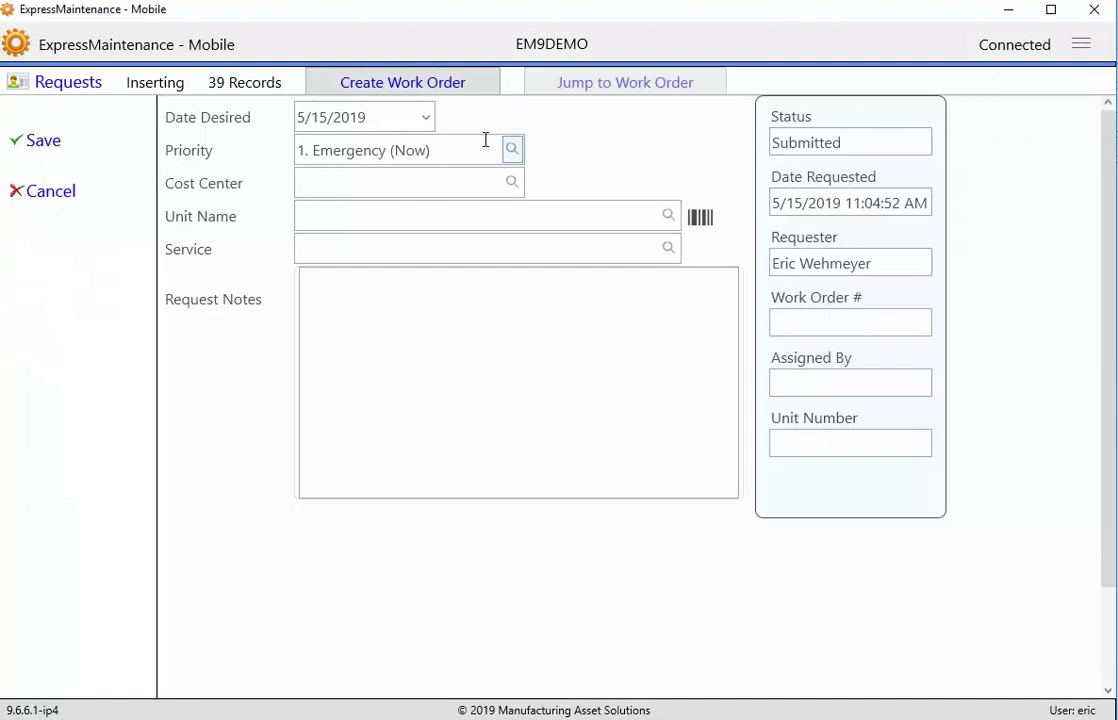
- Save a request for Air Compressor 01, service AA Breakdown Work, with notes 'Enter request notes.'
key("Tab")
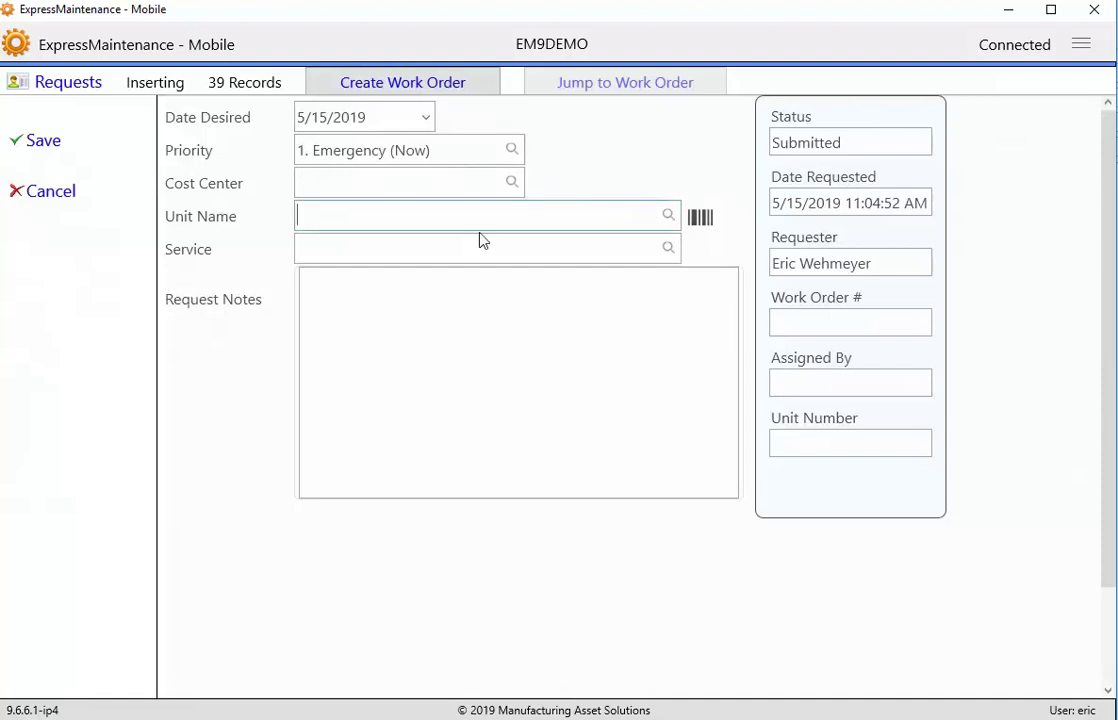
left_click(417, 216)
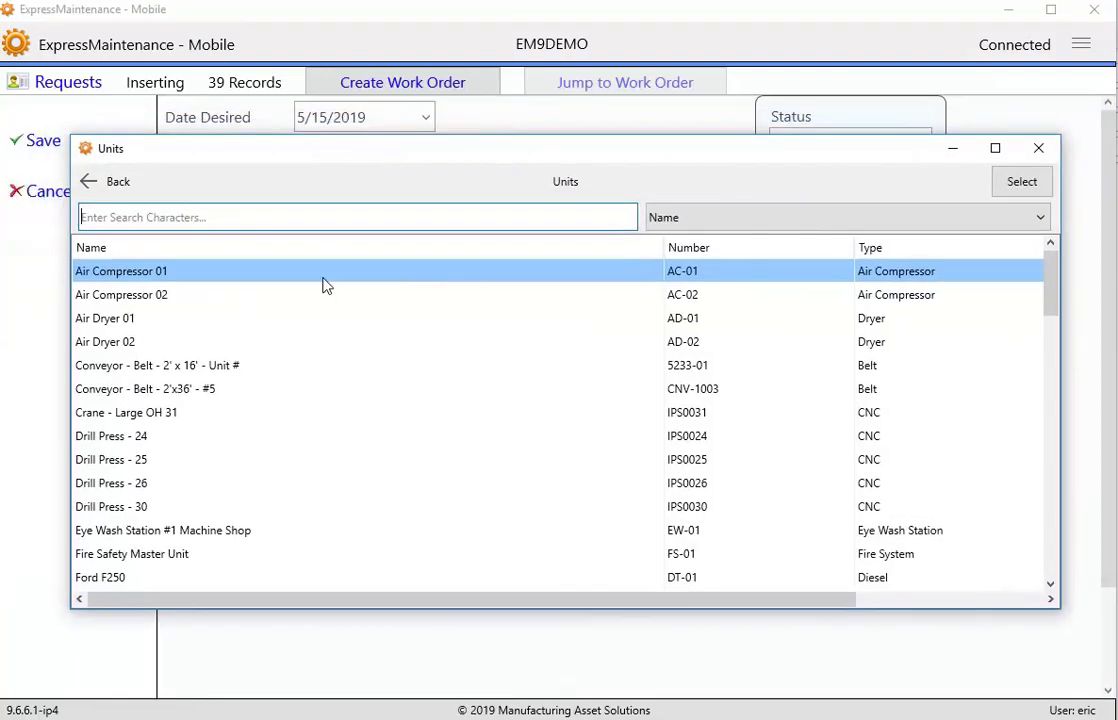
double_click(105, 274)
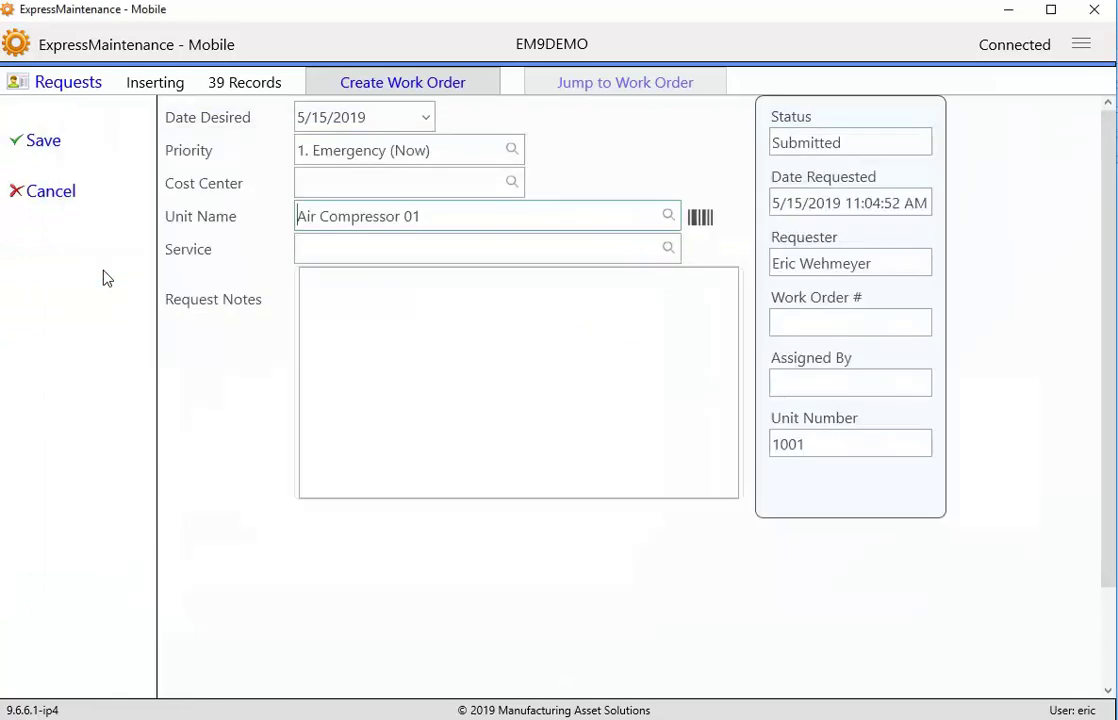
left_click(334, 250)
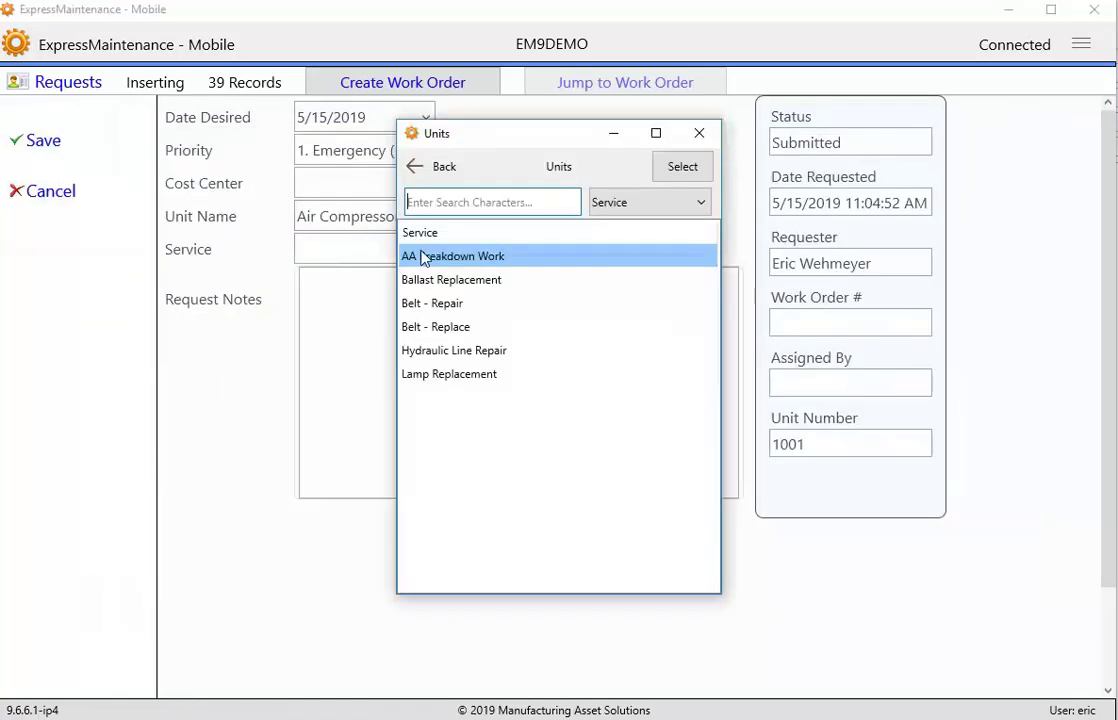
double_click(458, 262)
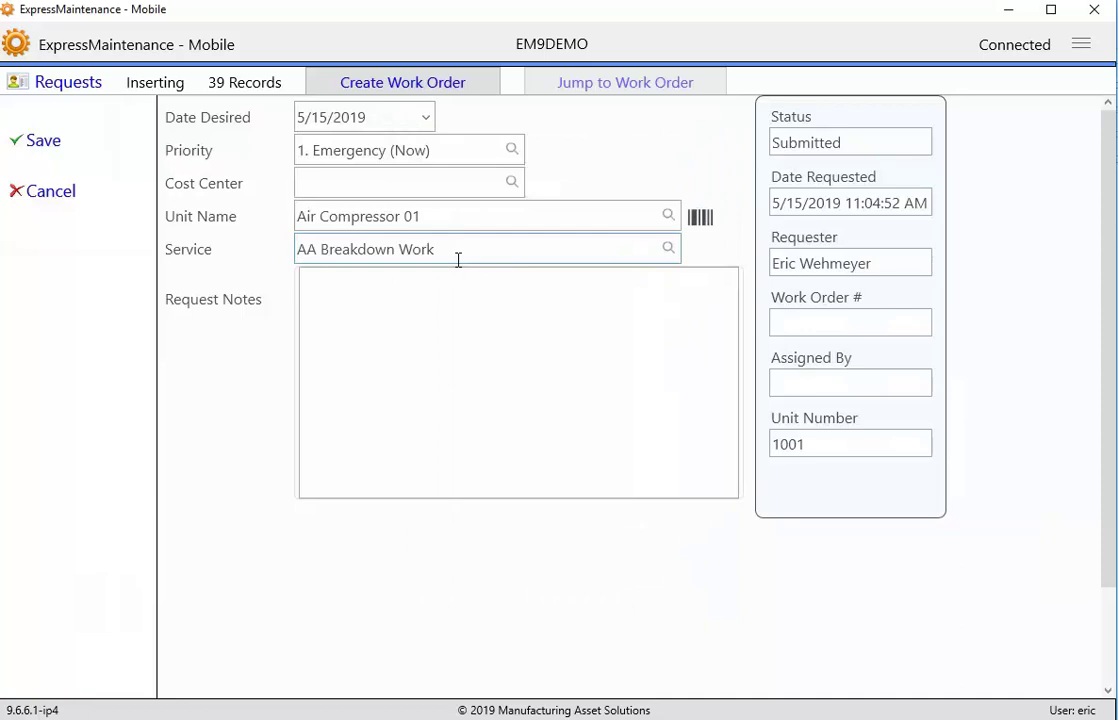
left_click(447, 295)
type("E")
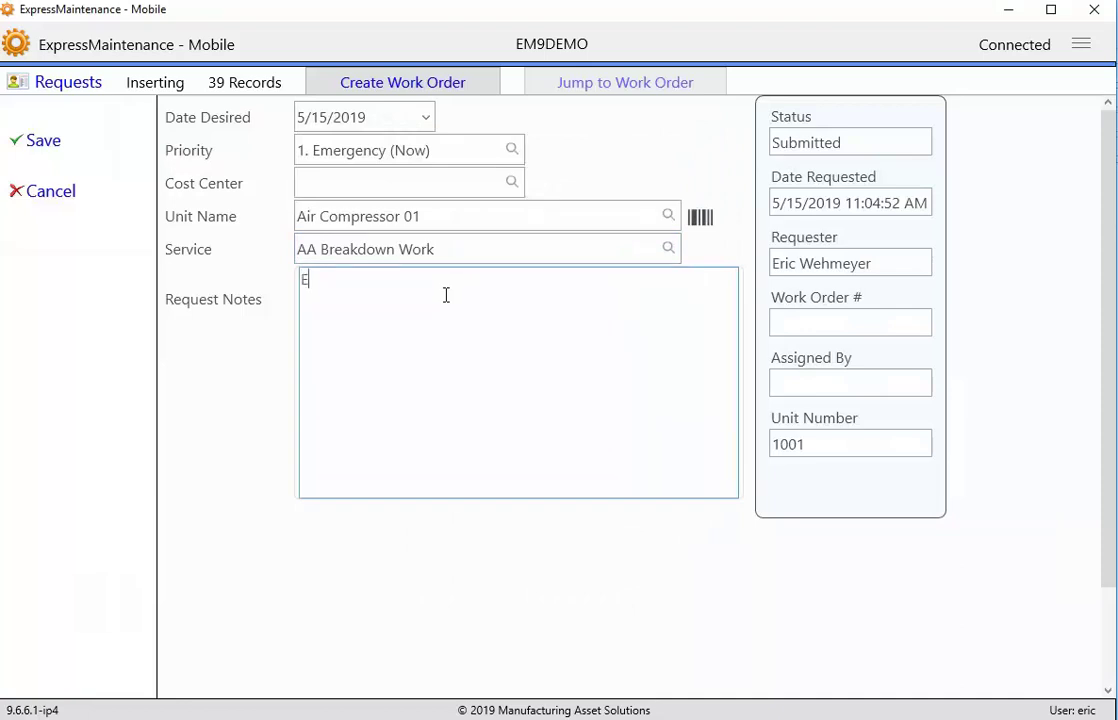
type("nter request notes.")
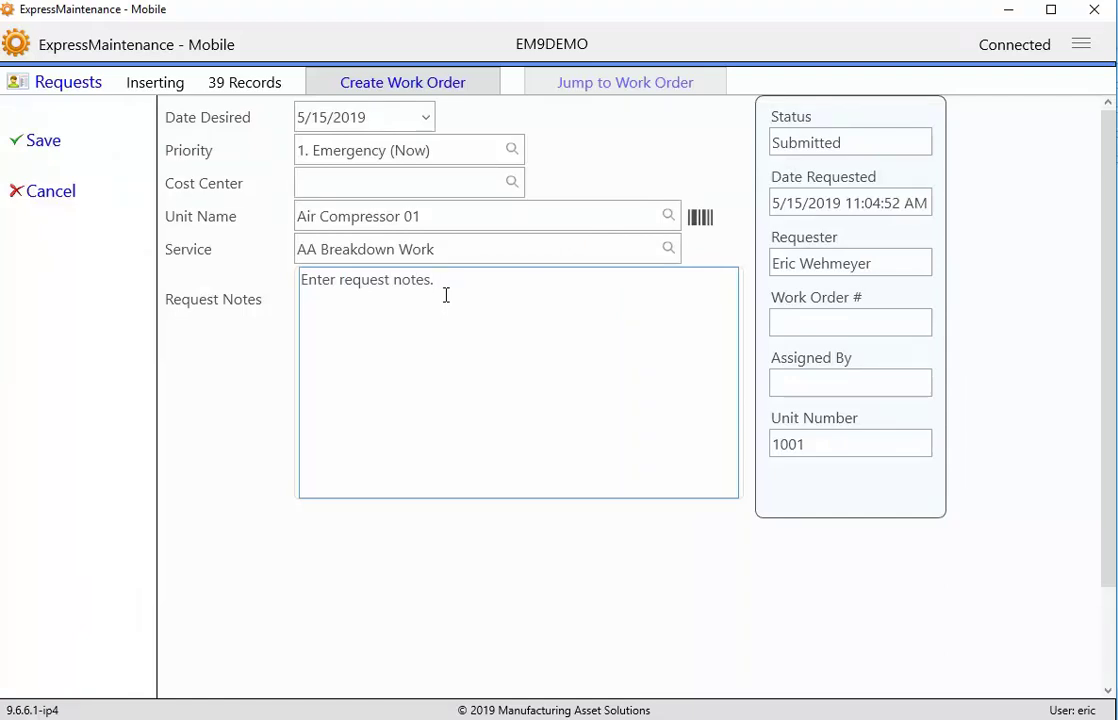
left_click(52, 150)
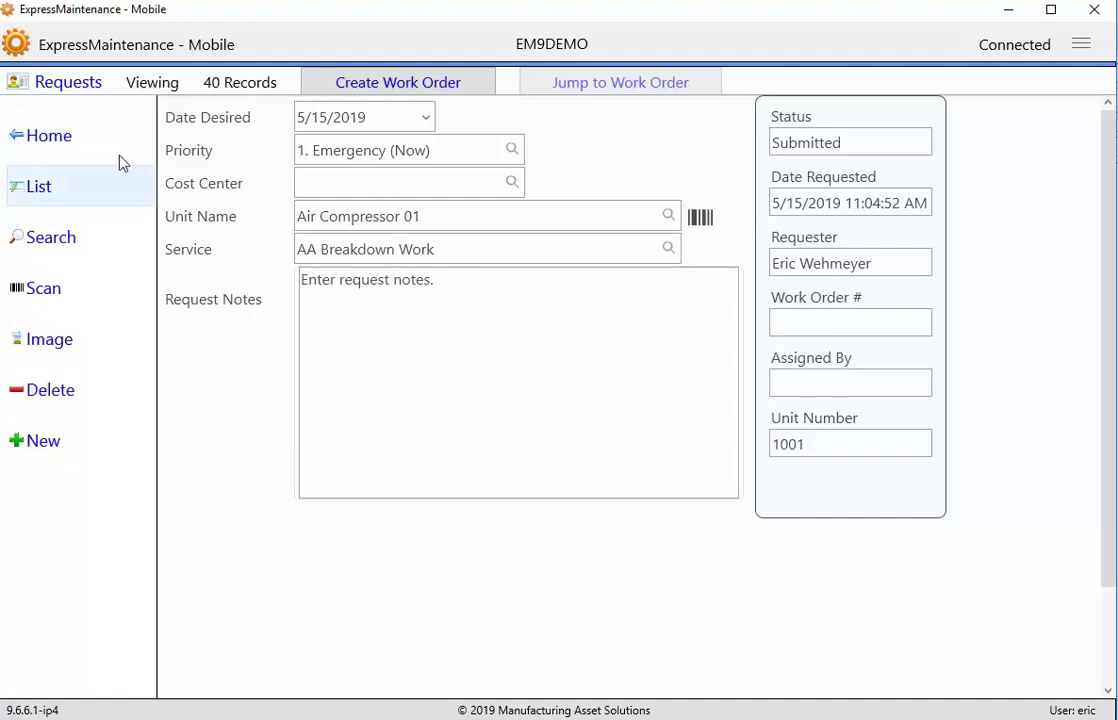
- Sort the request list by Status and search for Status 'Submitted', leaving 16 records
left_click(45, 188)
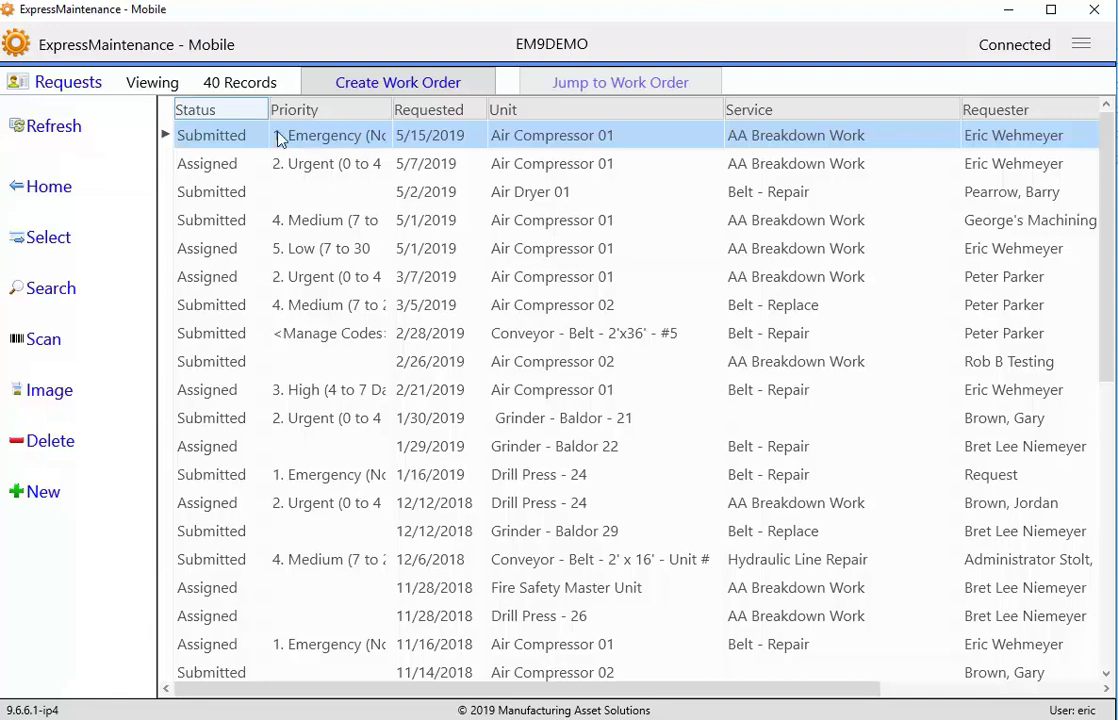
left_click(240, 112)
left_click(66, 298)
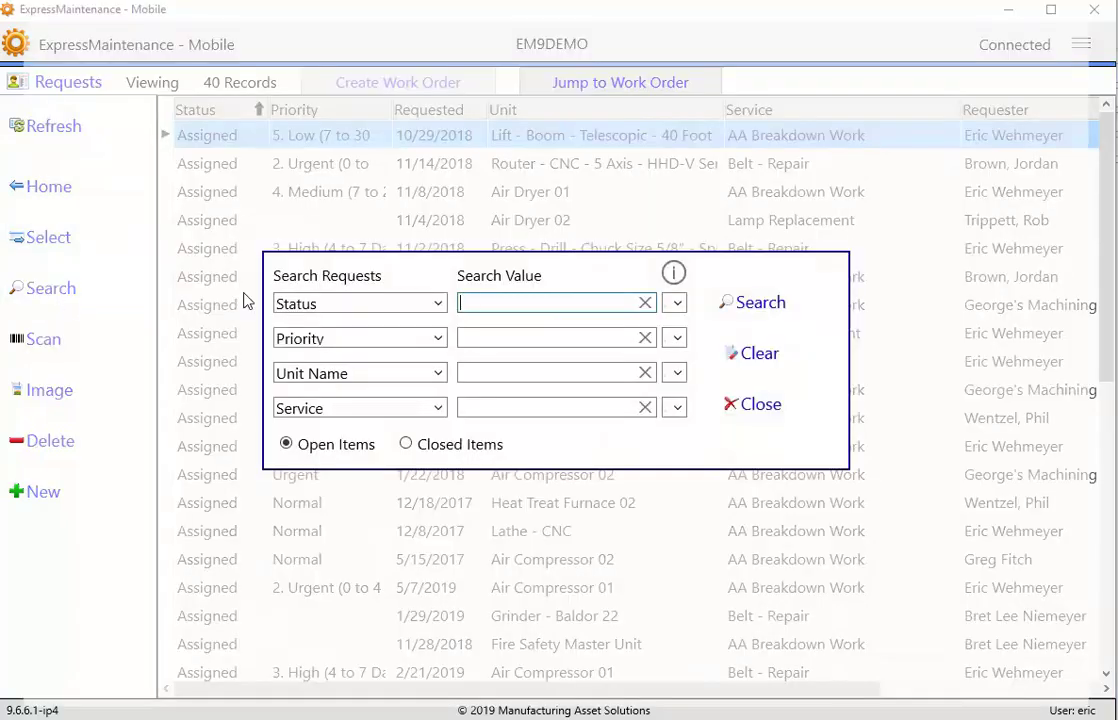
left_click(606, 302)
type("Submitted")
left_click(750, 306)
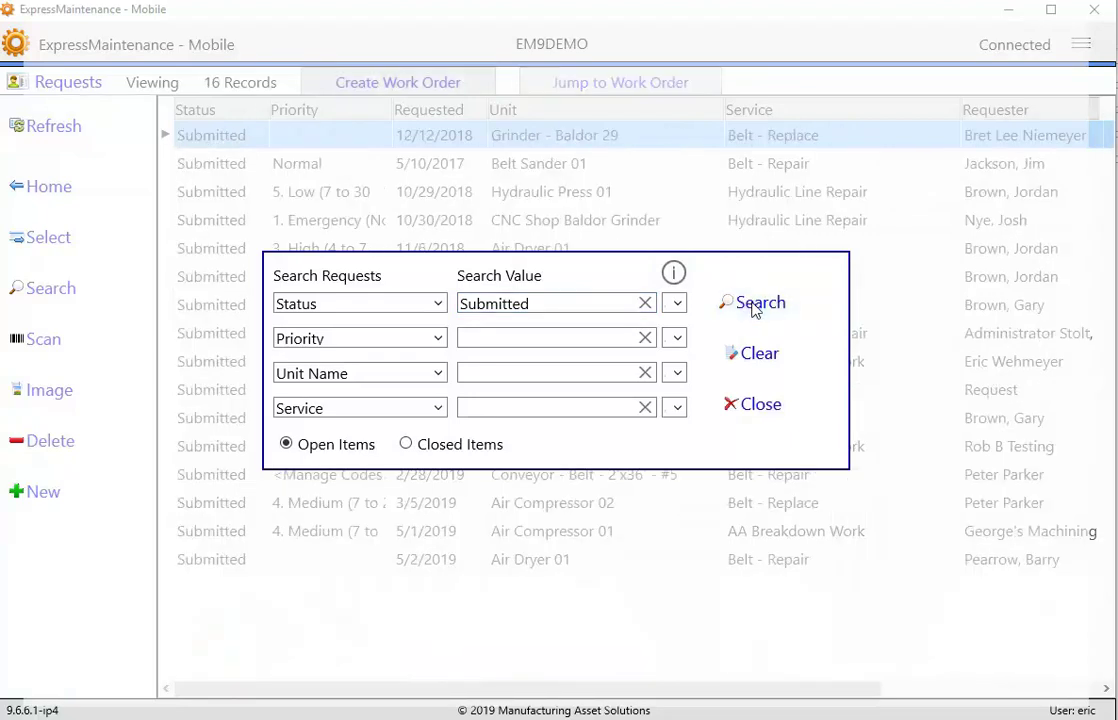
left_click(755, 403)
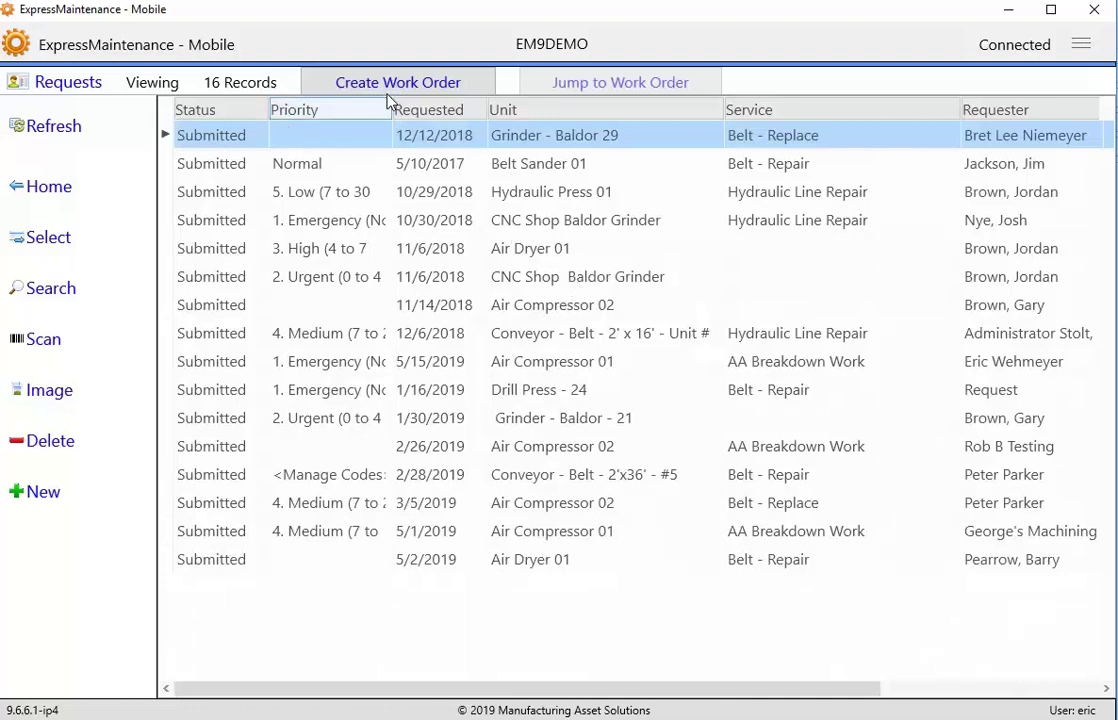
- Search Work Orders by the assigned employee's name, narrowing 61 records to 8
left_click(48, 190)
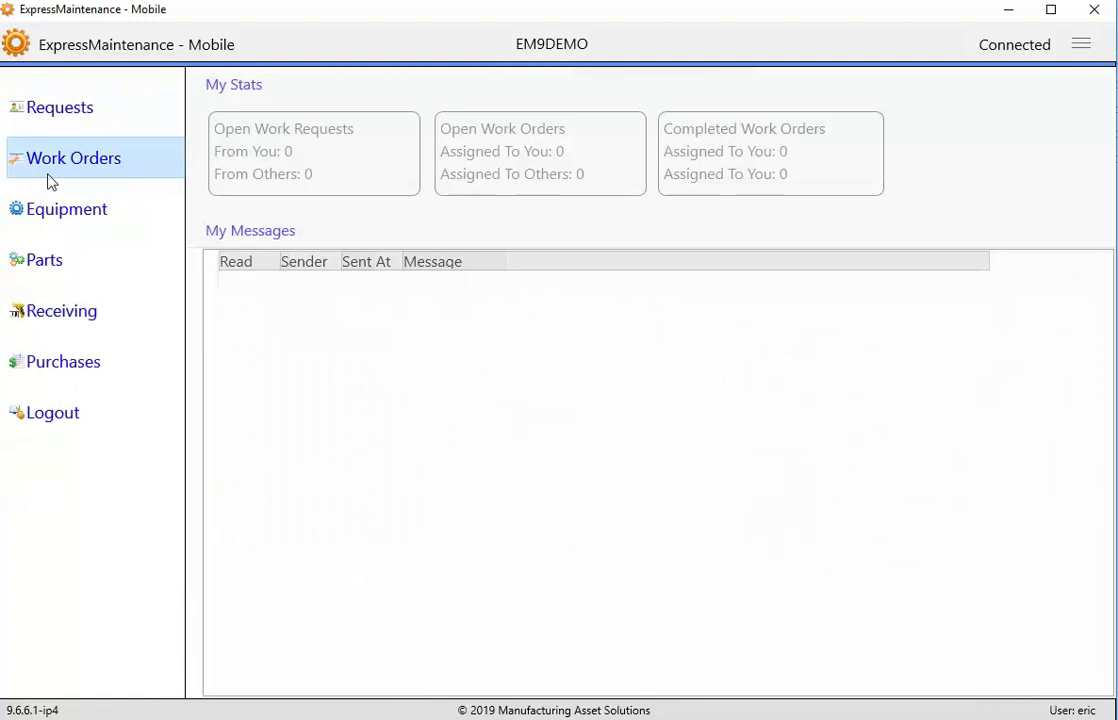
left_click(55, 168)
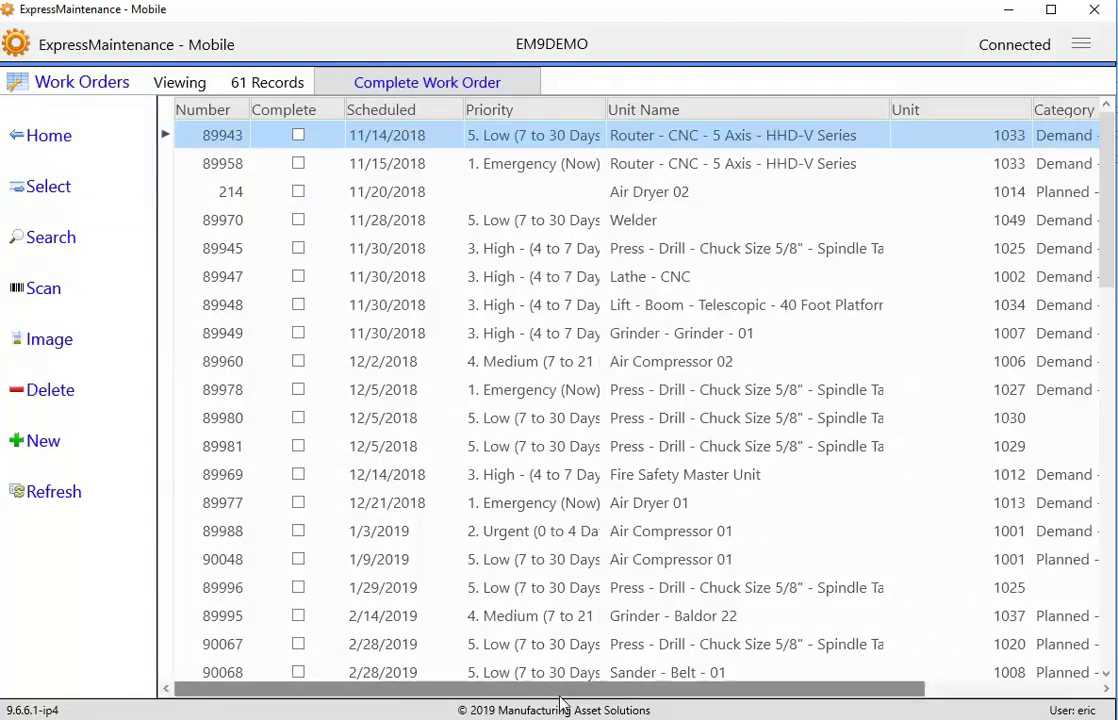
left_click_drag(562, 690, 532, 706)
left_click(47, 237)
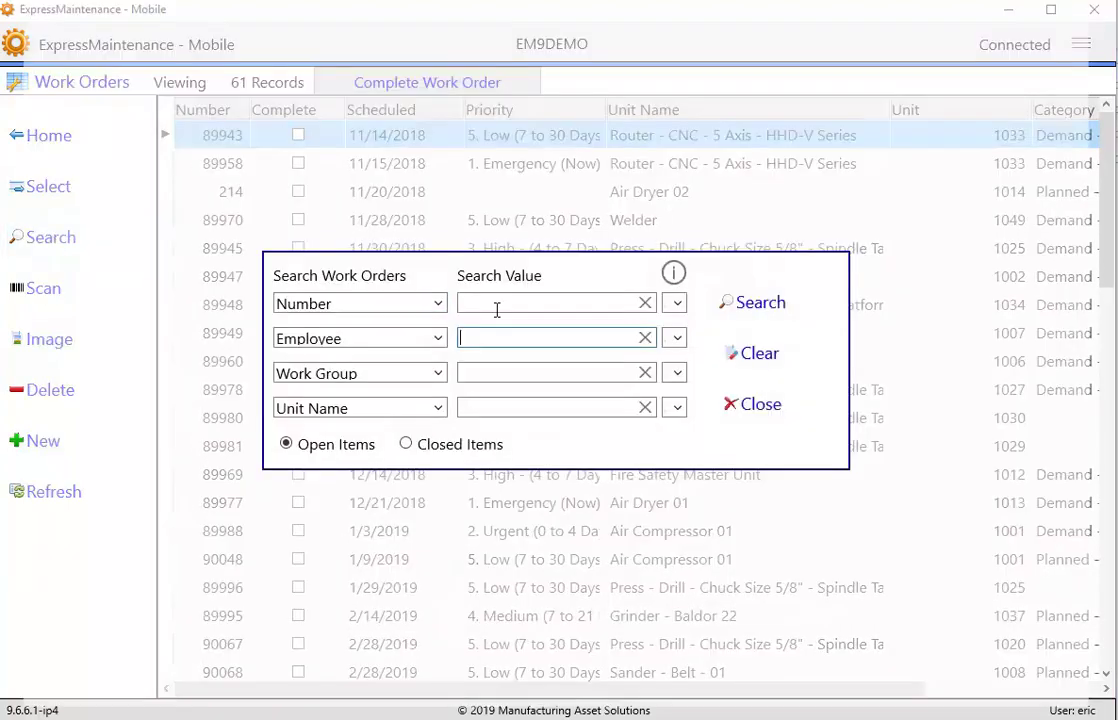
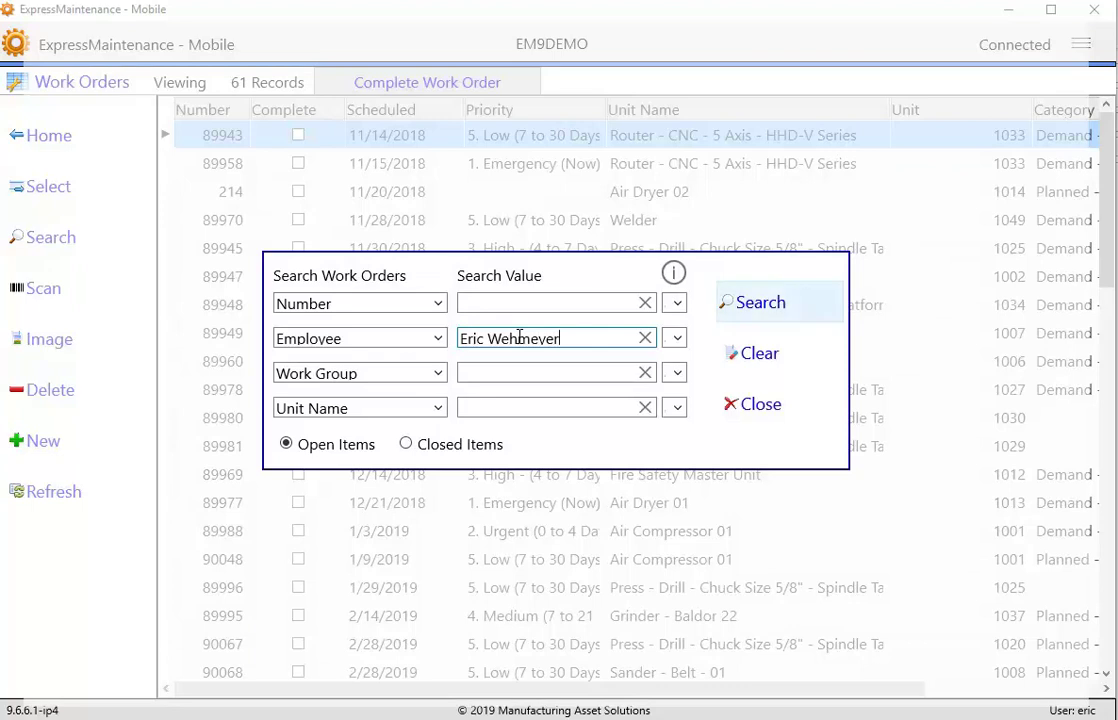
left_click(752, 304)
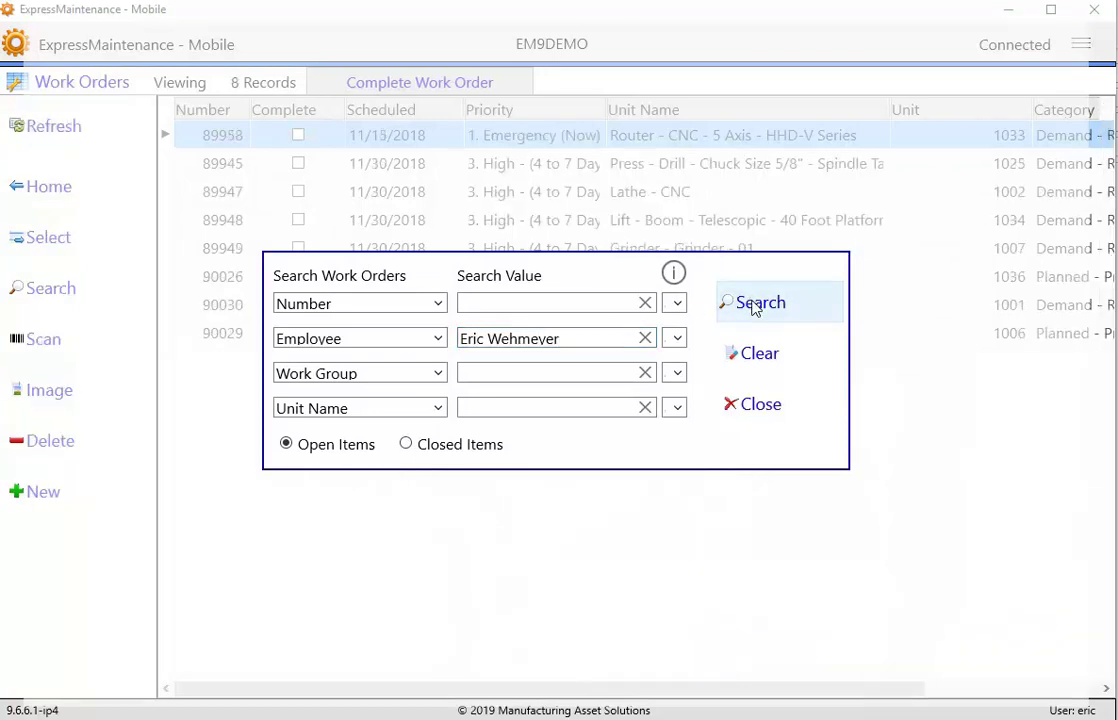
left_click(752, 405)
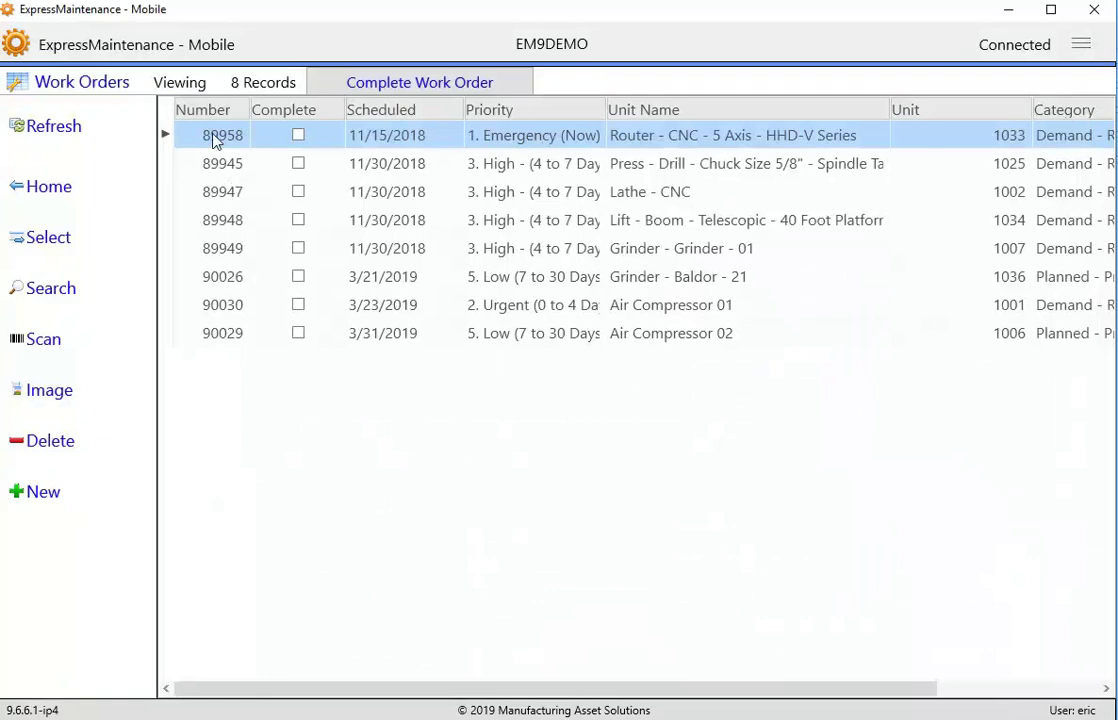
- Open work order 89958 and show its Parts tab listing Belt - Polychain
left_click(44, 244)
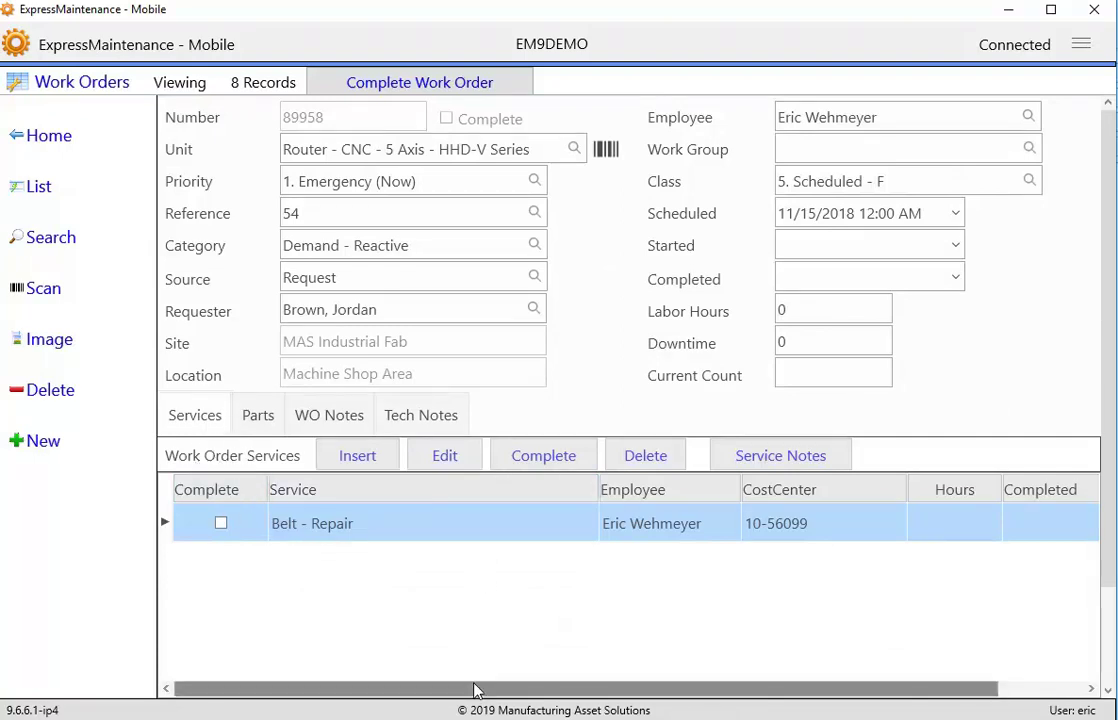
left_click_drag(475, 690, 444, 690)
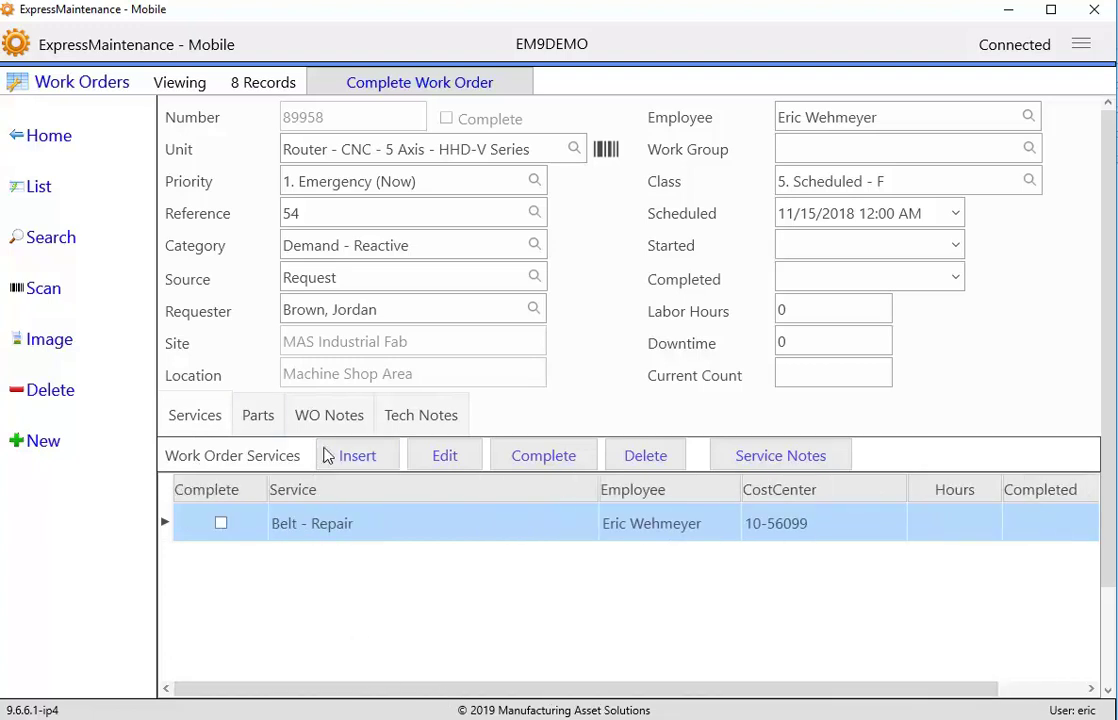
left_click(252, 418)
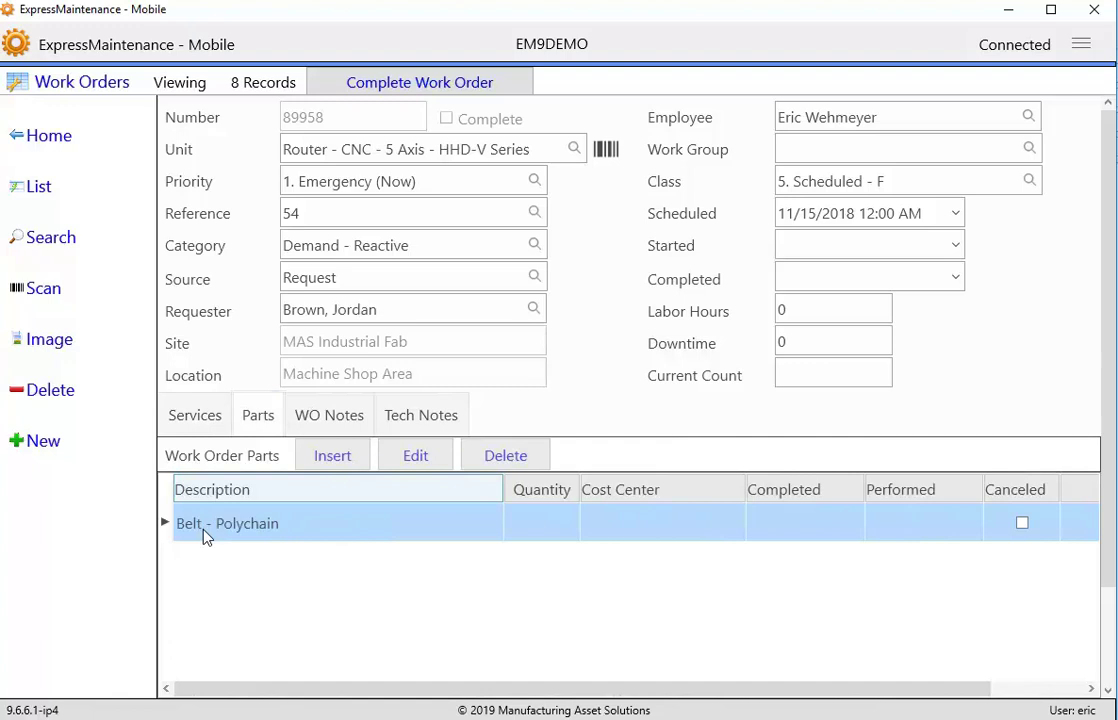
- Cancel a new part entry, review WO Notes and empty Tech Notes, then save work order 89958
left_click(330, 457)
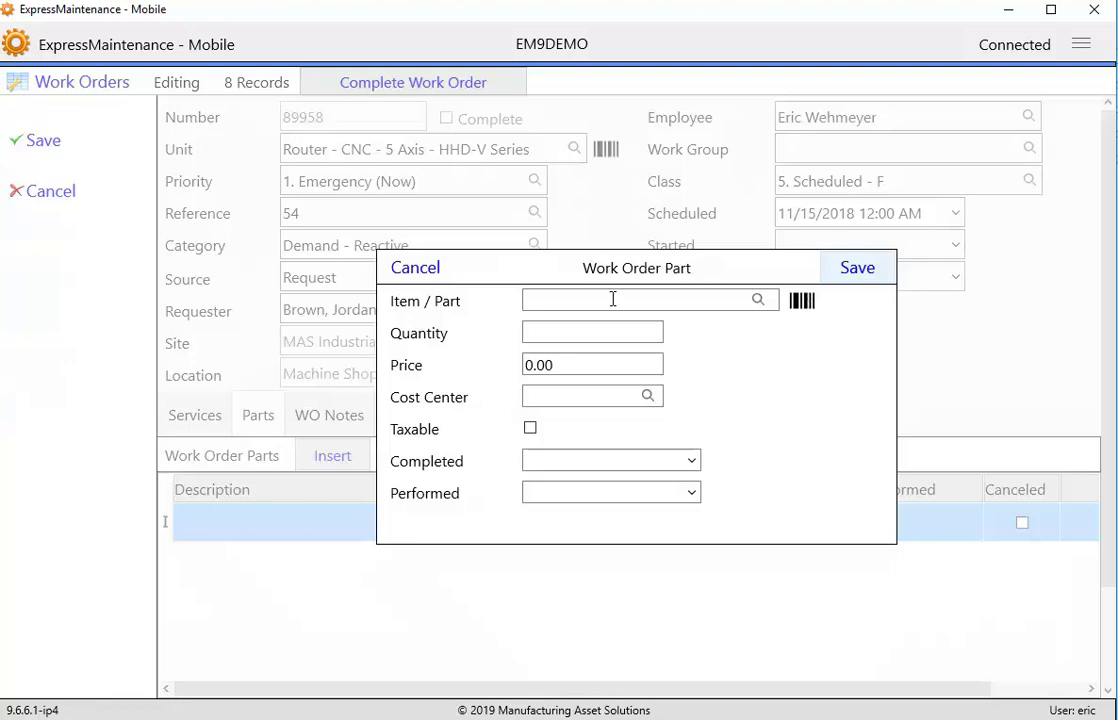
left_click(415, 268)
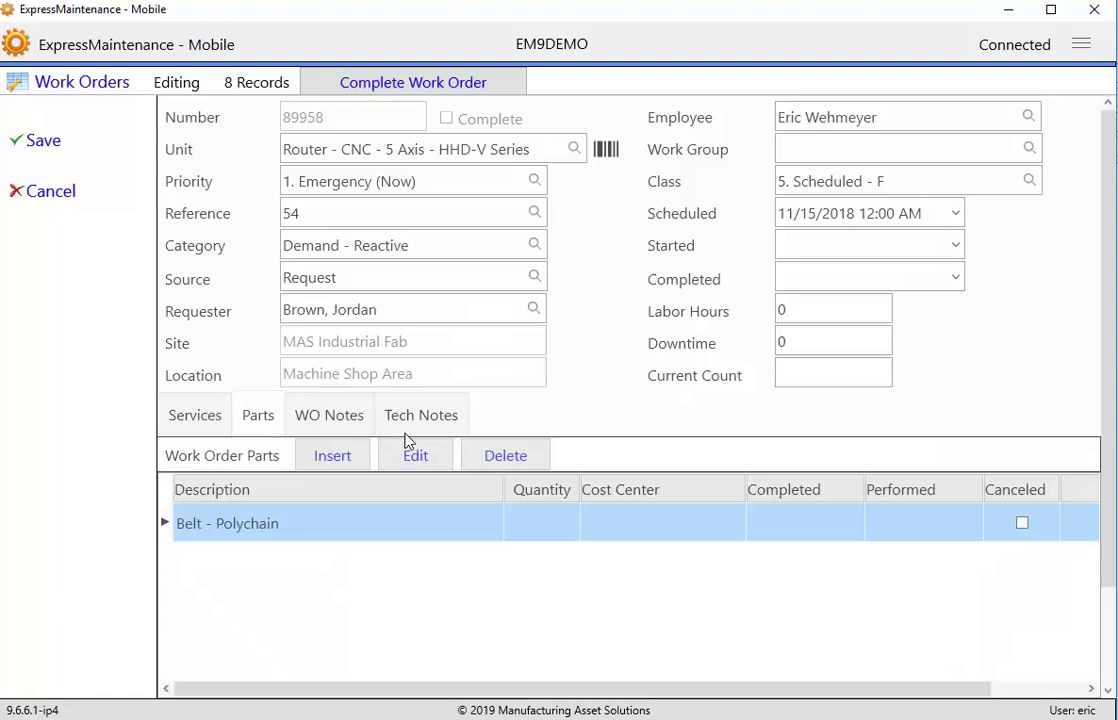
left_click(323, 428)
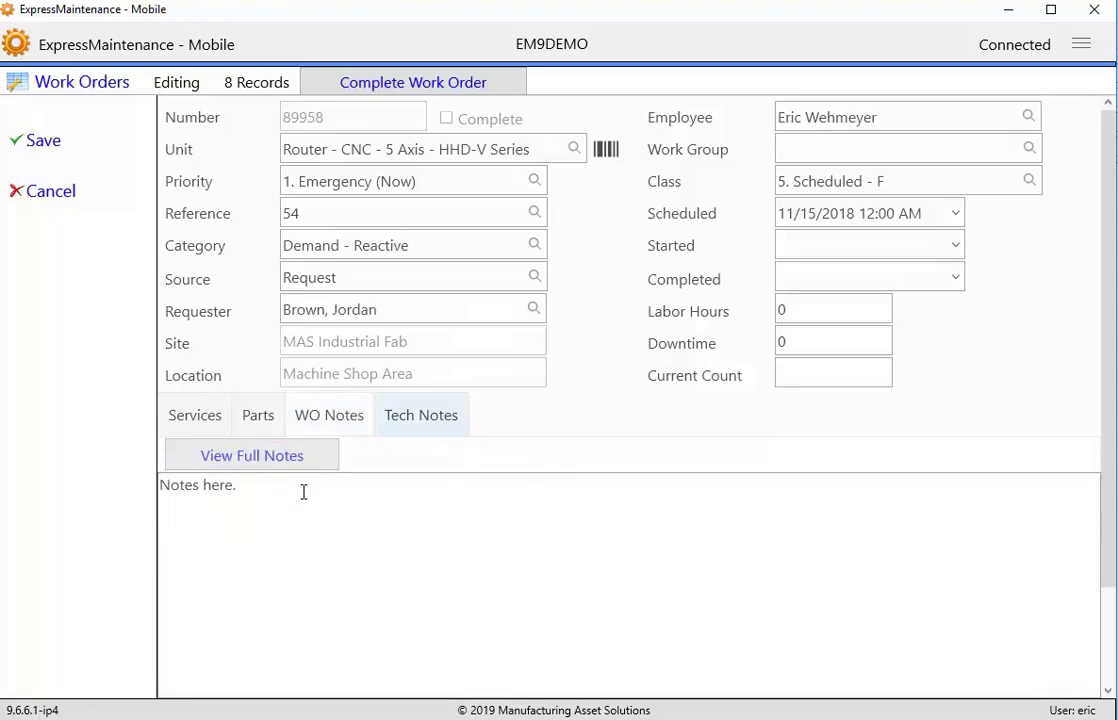
left_click(441, 421)
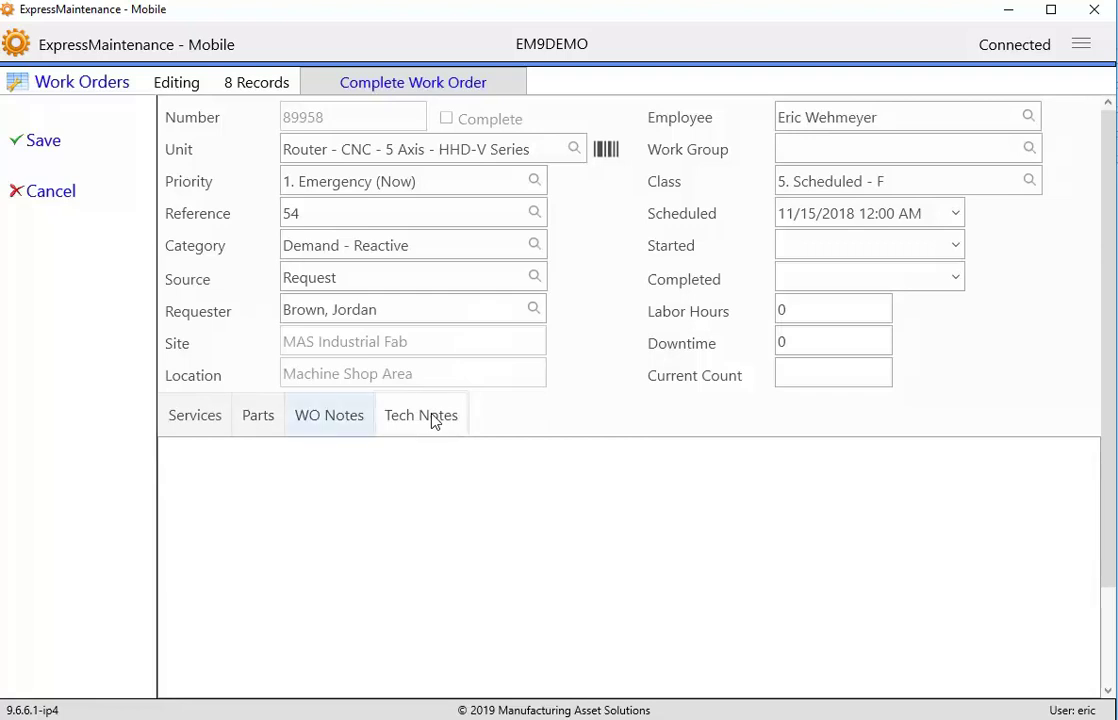
left_click(340, 413)
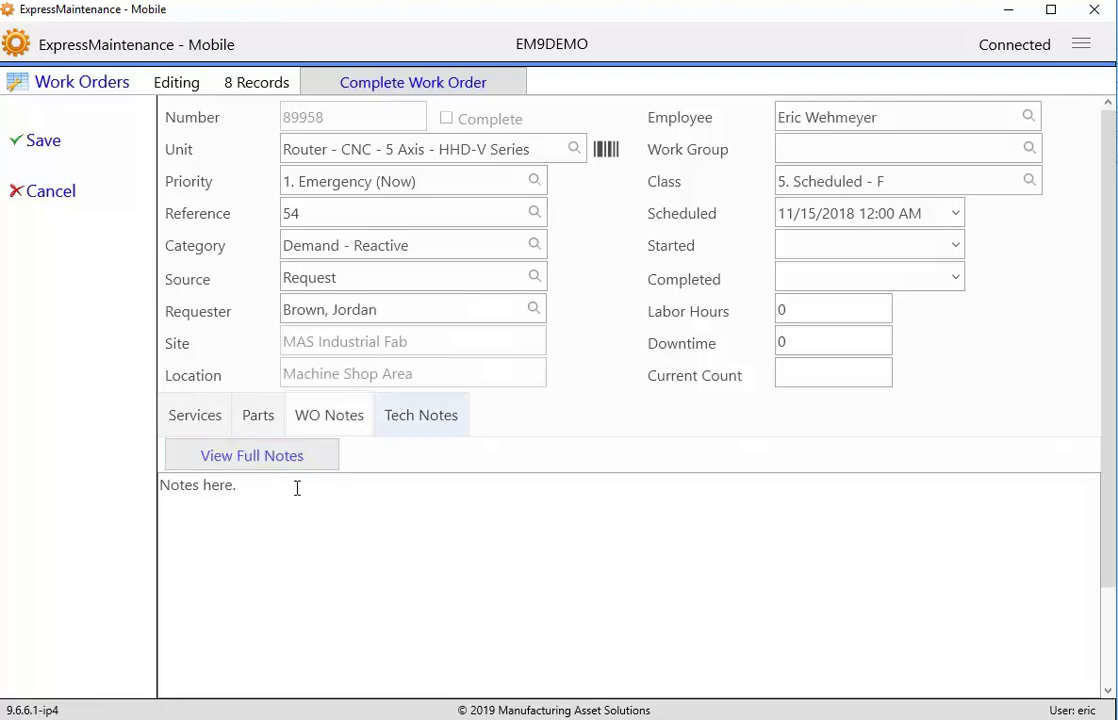
left_click(427, 415)
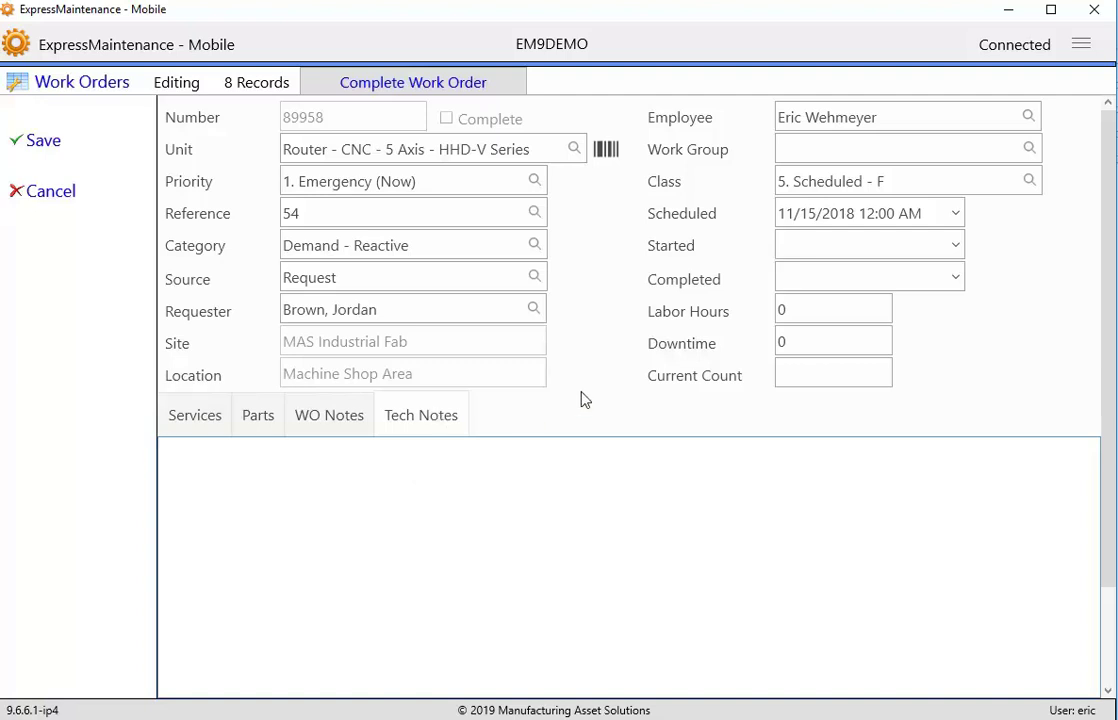
left_click(42, 152)
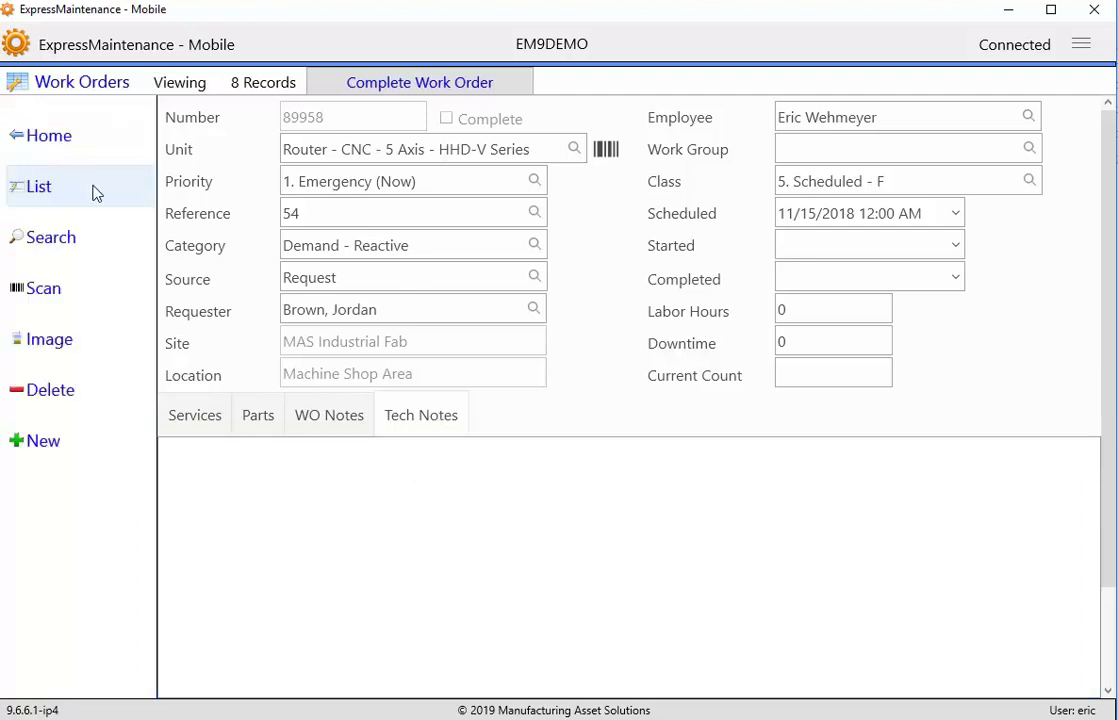
- Open the Air Compressor 01 (AC-01) equipment record and view, then close, its image
left_click(40, 141)
left_click(41, 214)
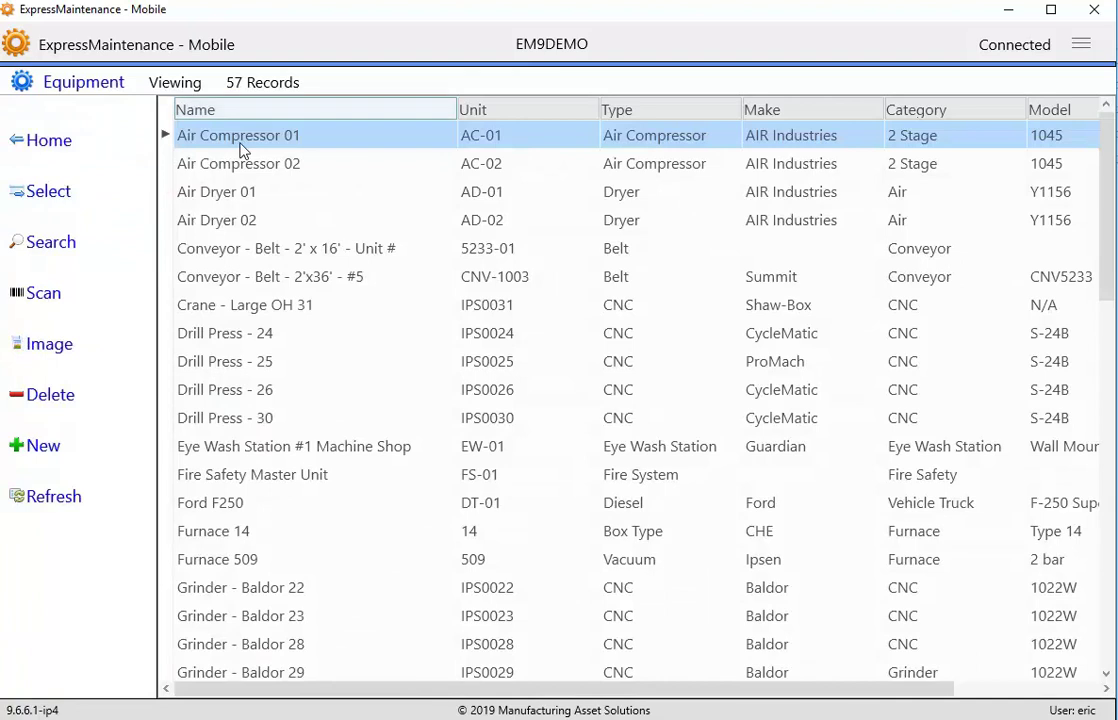
left_click(36, 195)
left_click(79, 205)
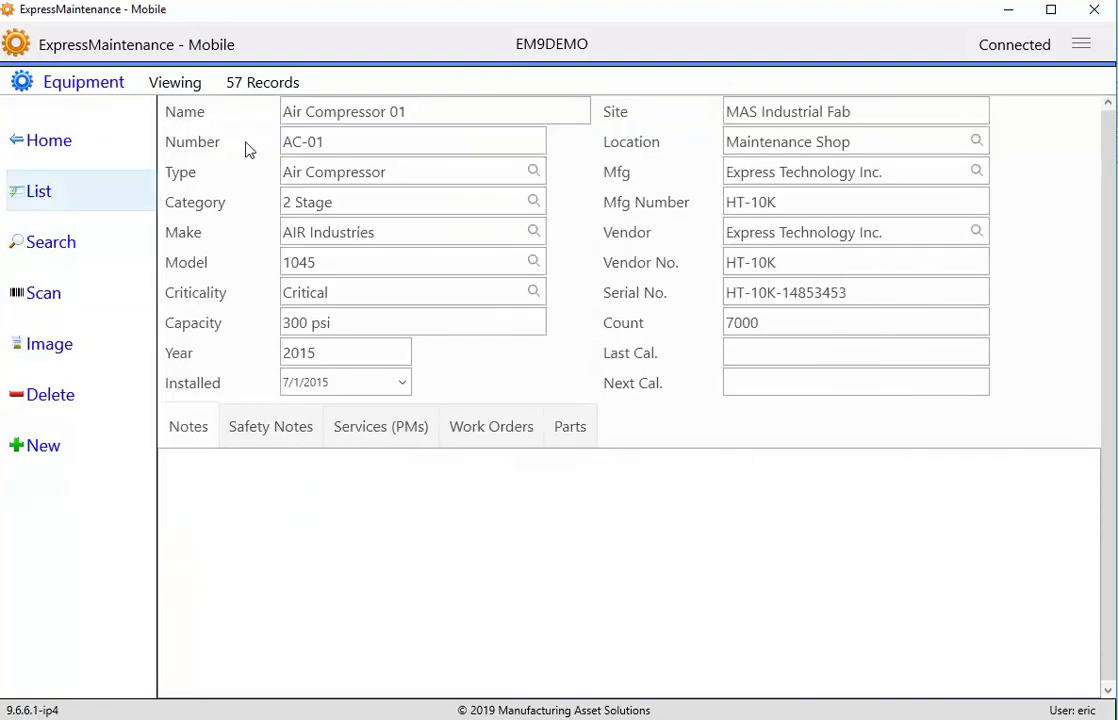
left_click(50, 345)
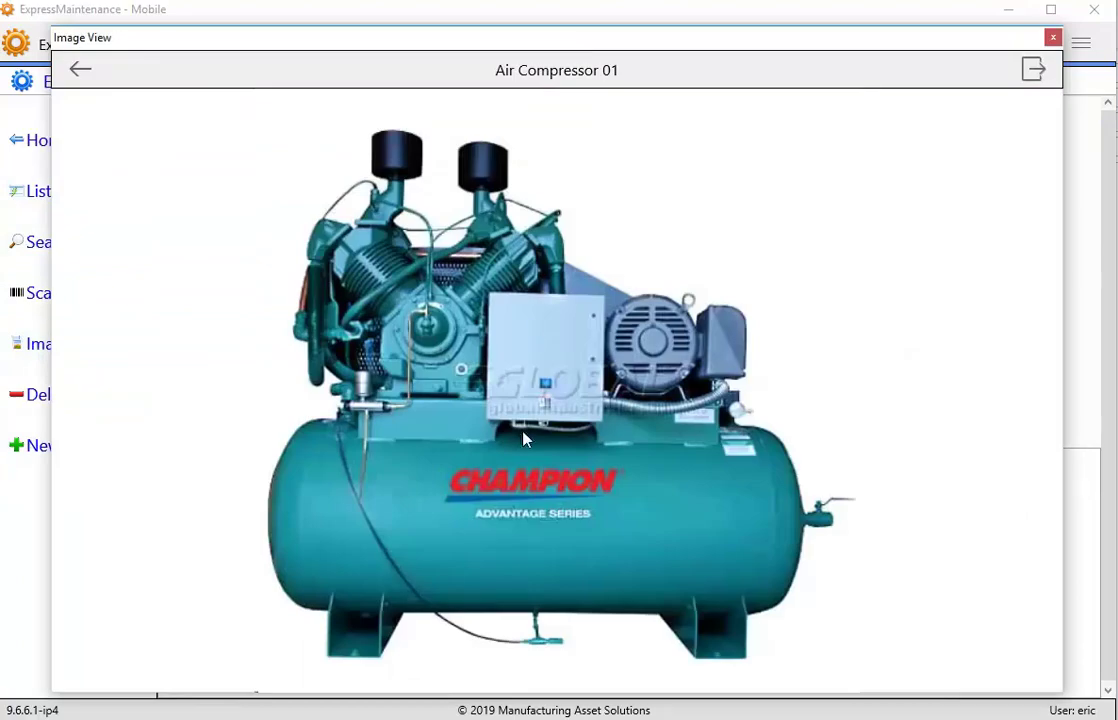
left_click(1054, 38)
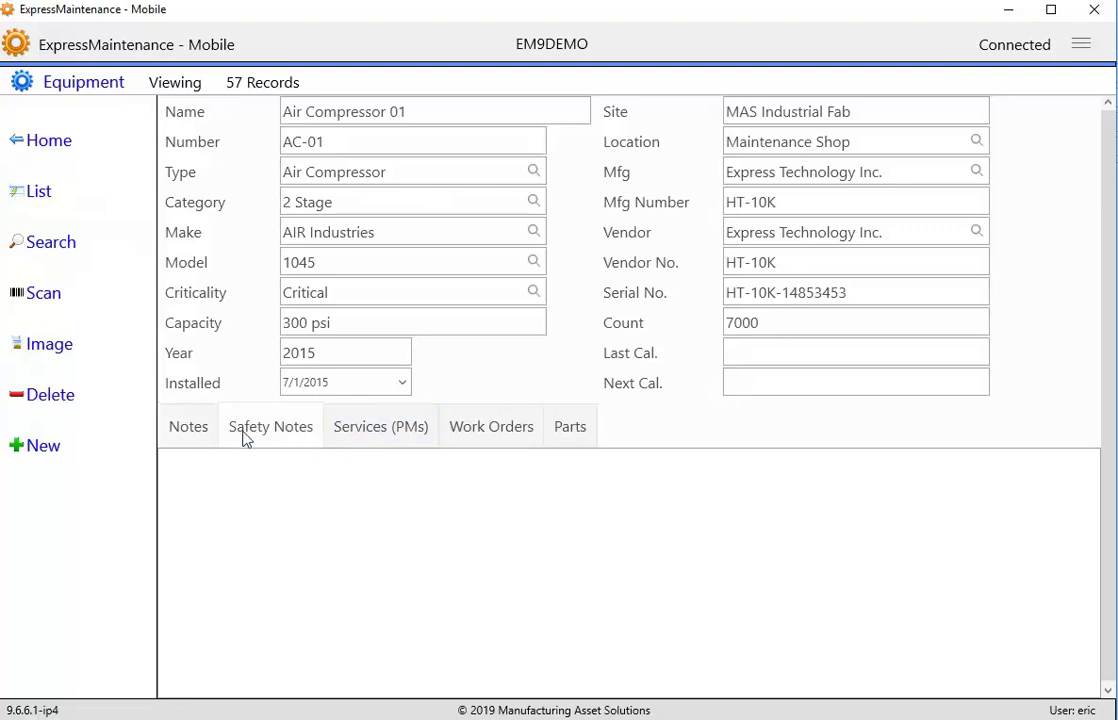
- Check the Services (PMs), Work Orders and Parts tabs of Air Compressor 01, then go Home
left_click(349, 437)
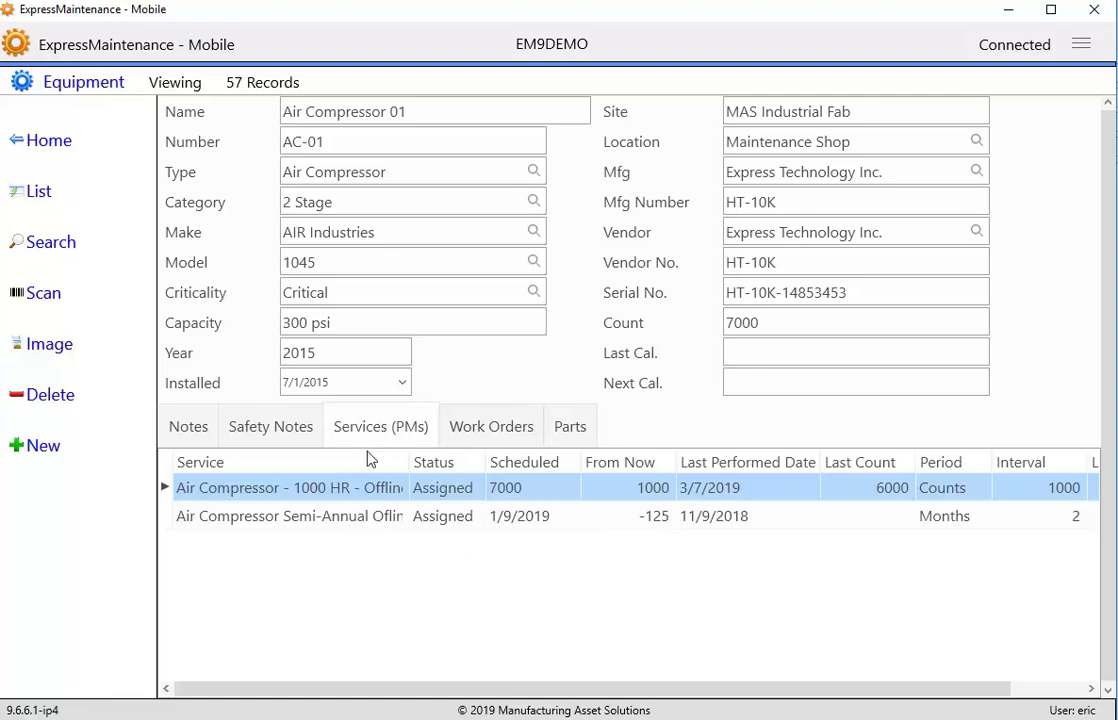
left_click(482, 430)
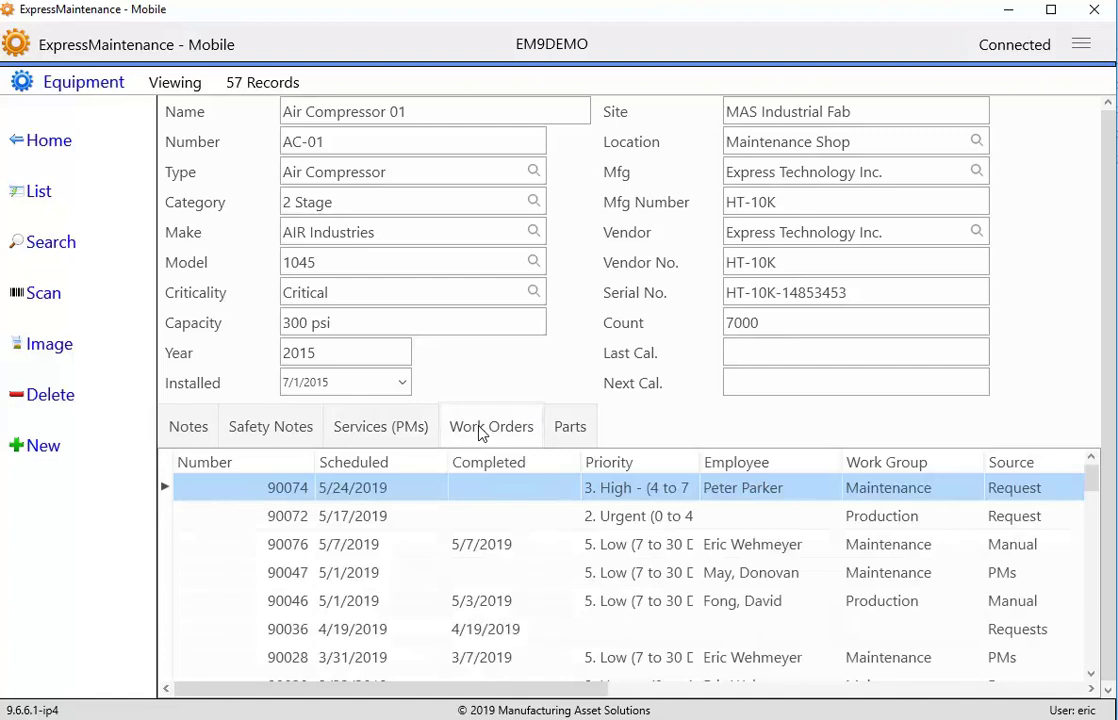
left_click(569, 427)
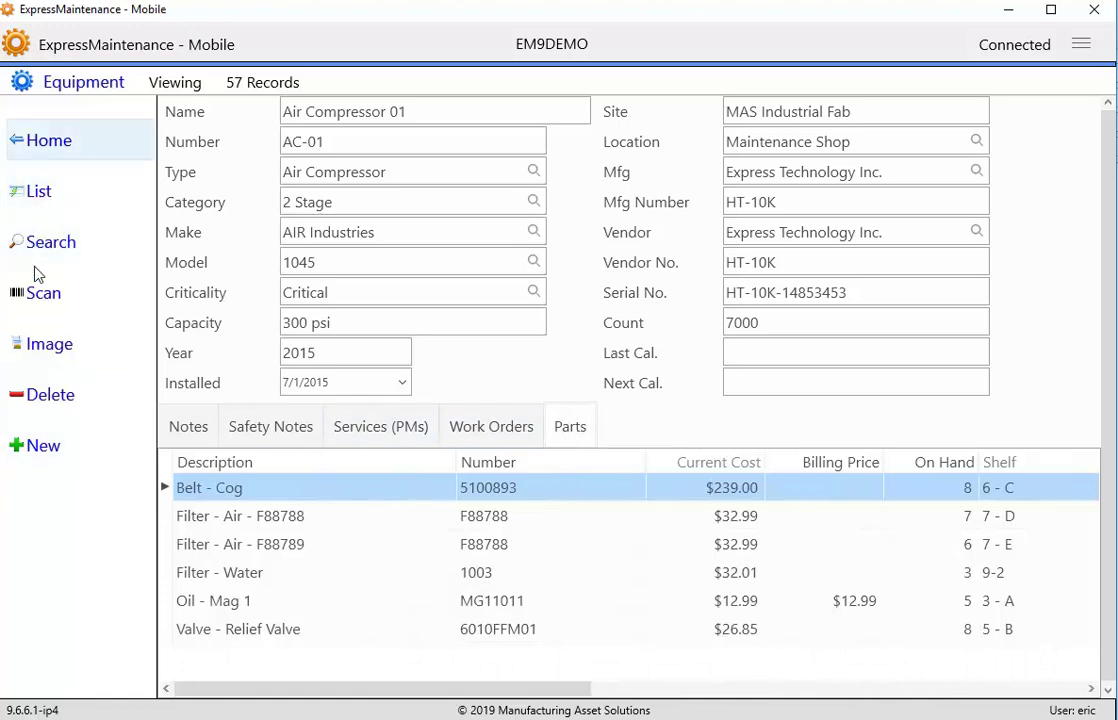
left_click(36, 194)
- Open part Bearing - Ball (383A) and view its open purchase orders and units Lathe - CNC, Mill - Verical - CNC
left_click(36, 185)
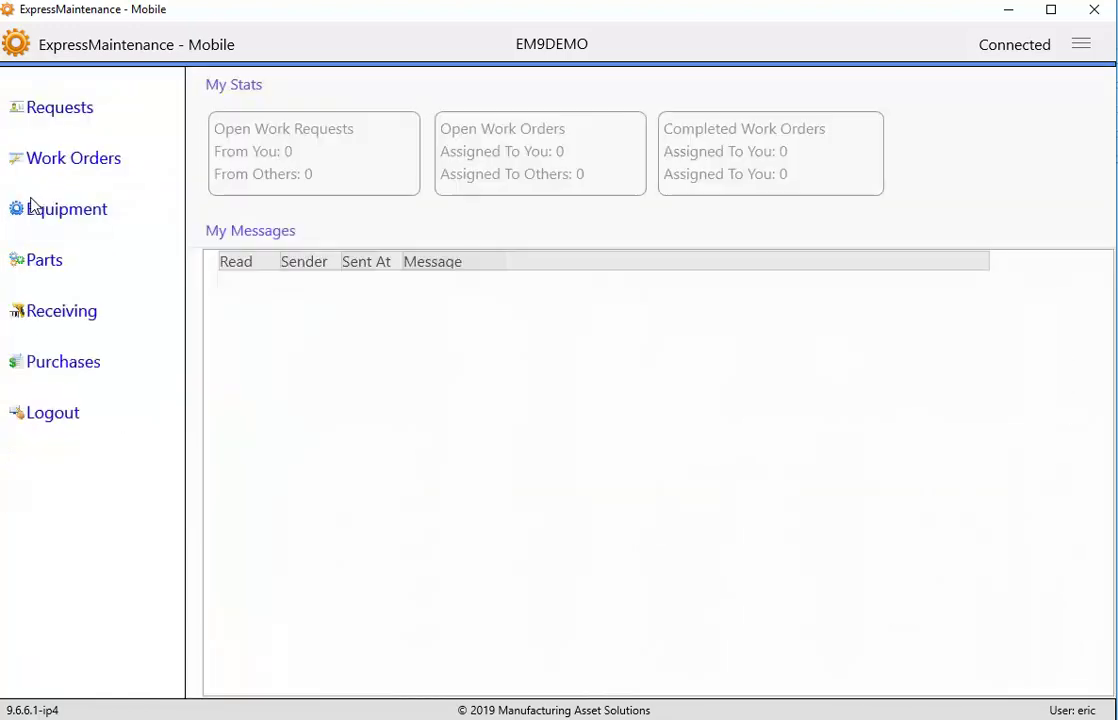
left_click(36, 268)
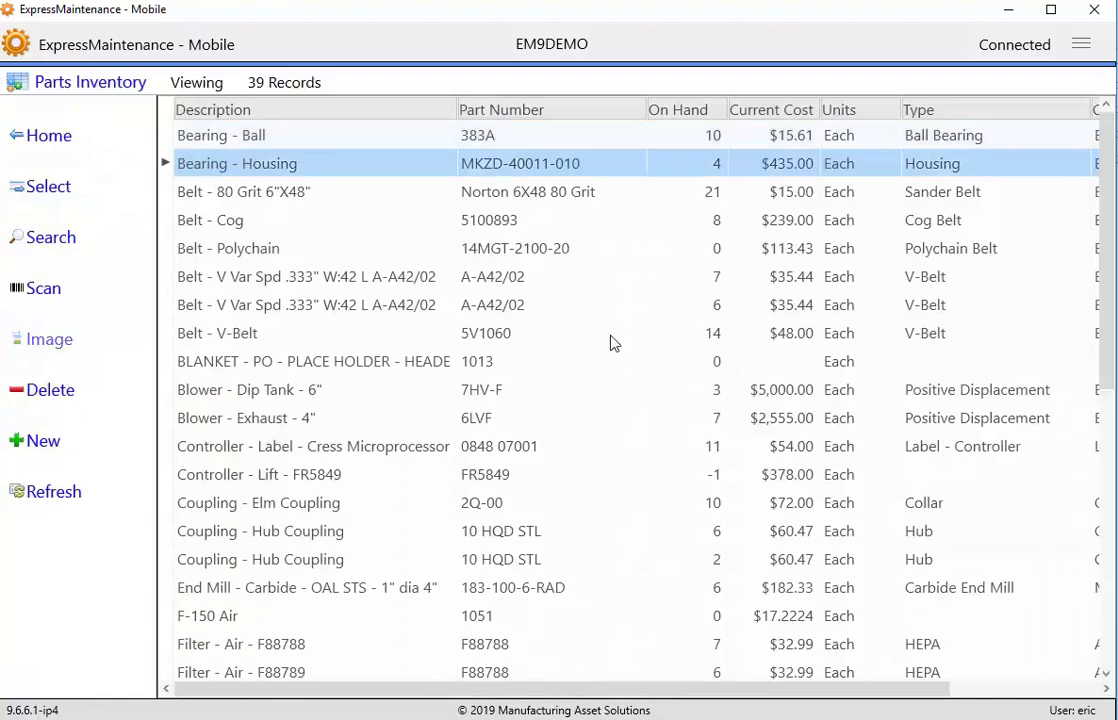
left_click(425, 218)
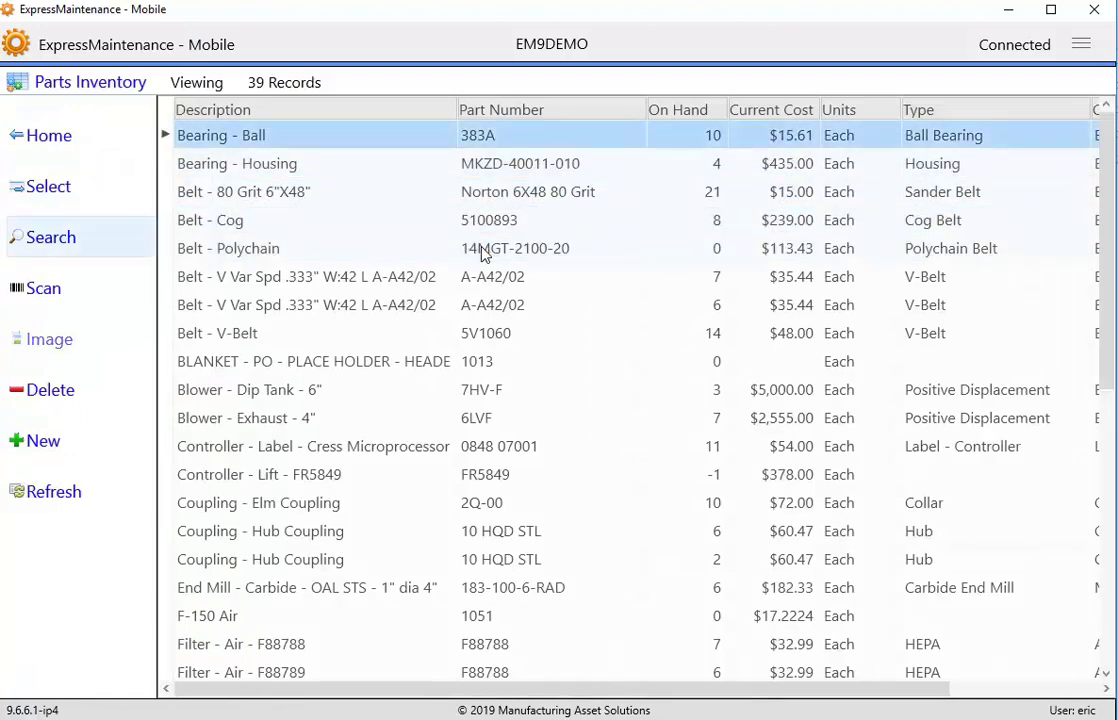
left_click(50, 247)
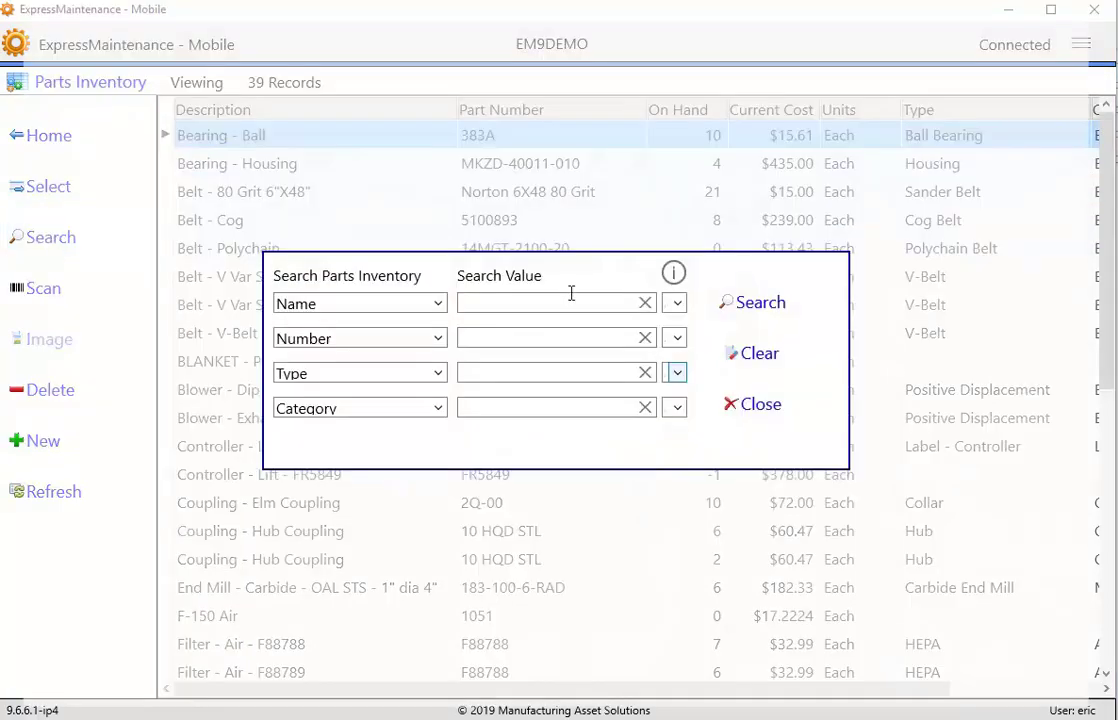
left_click(749, 408)
left_click(35, 190)
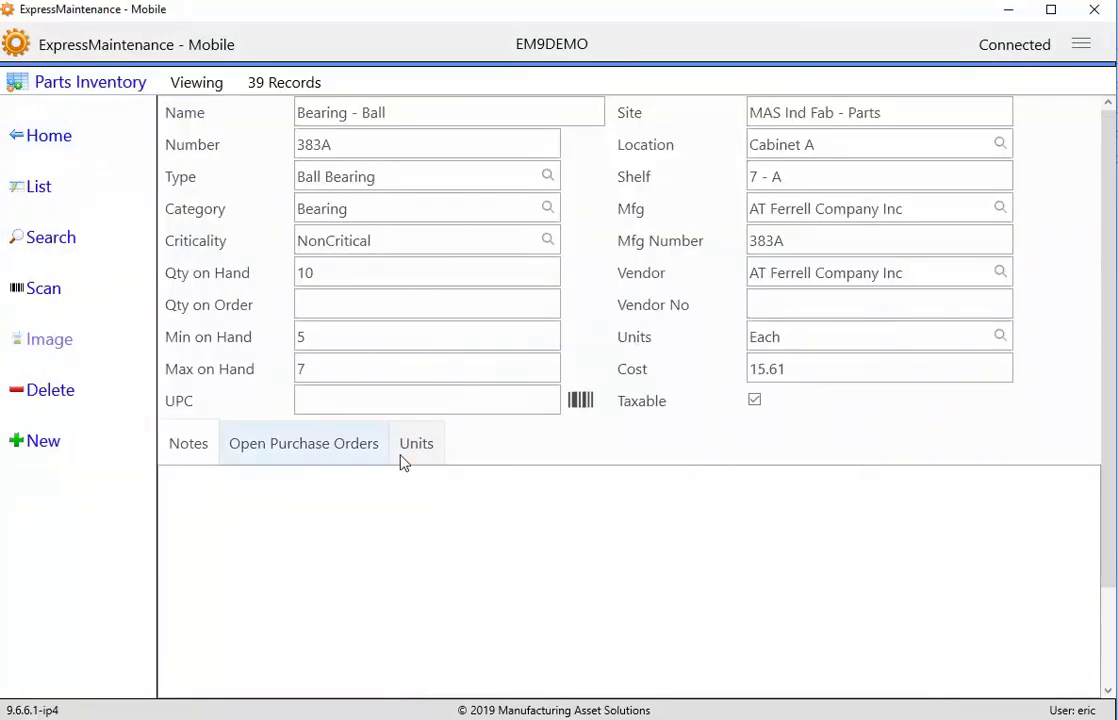
left_click(374, 460)
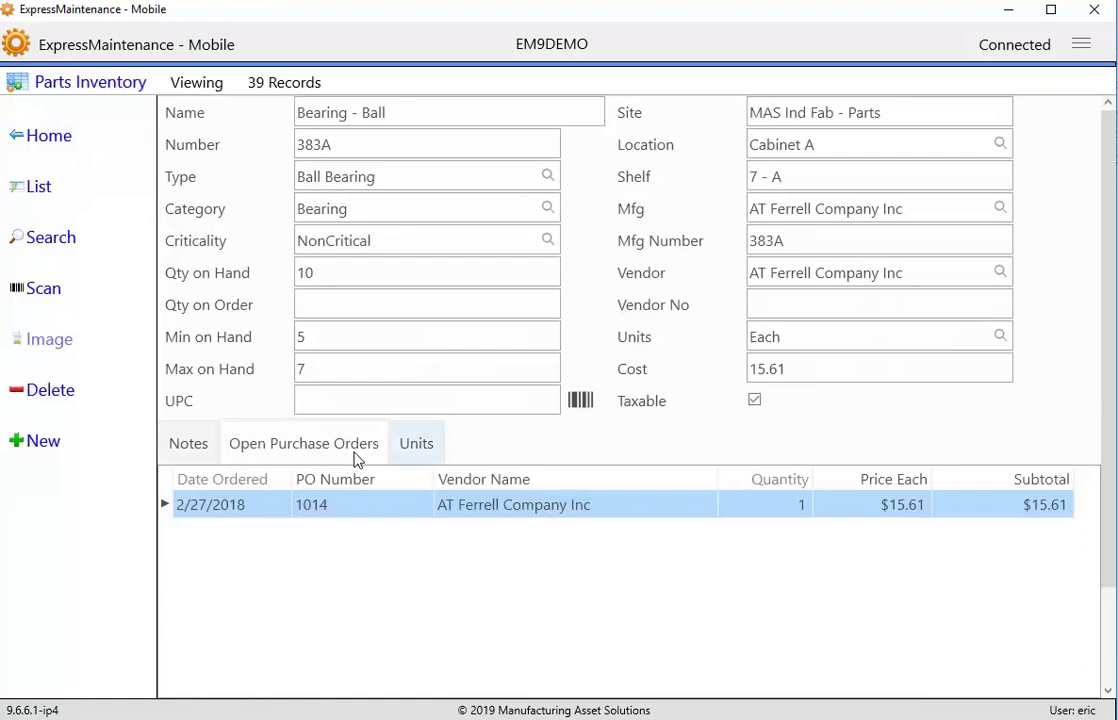
left_click(428, 463)
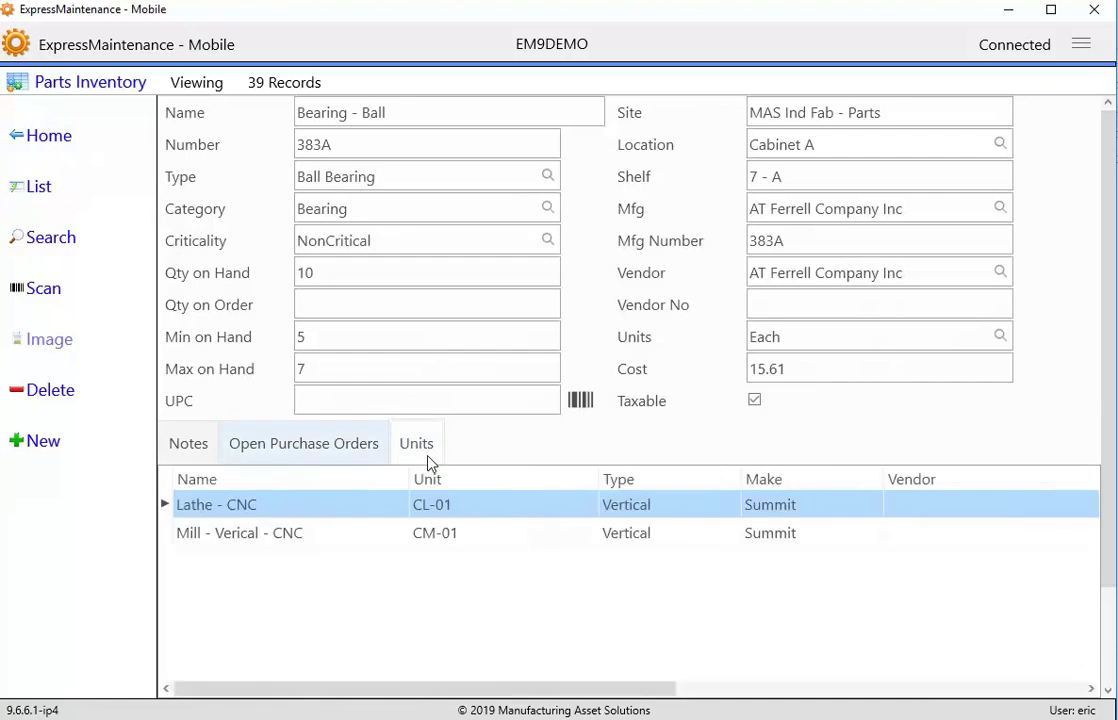
- Start a new parts receiving entry and line item, then cancel both unsaved
left_click(32, 142)
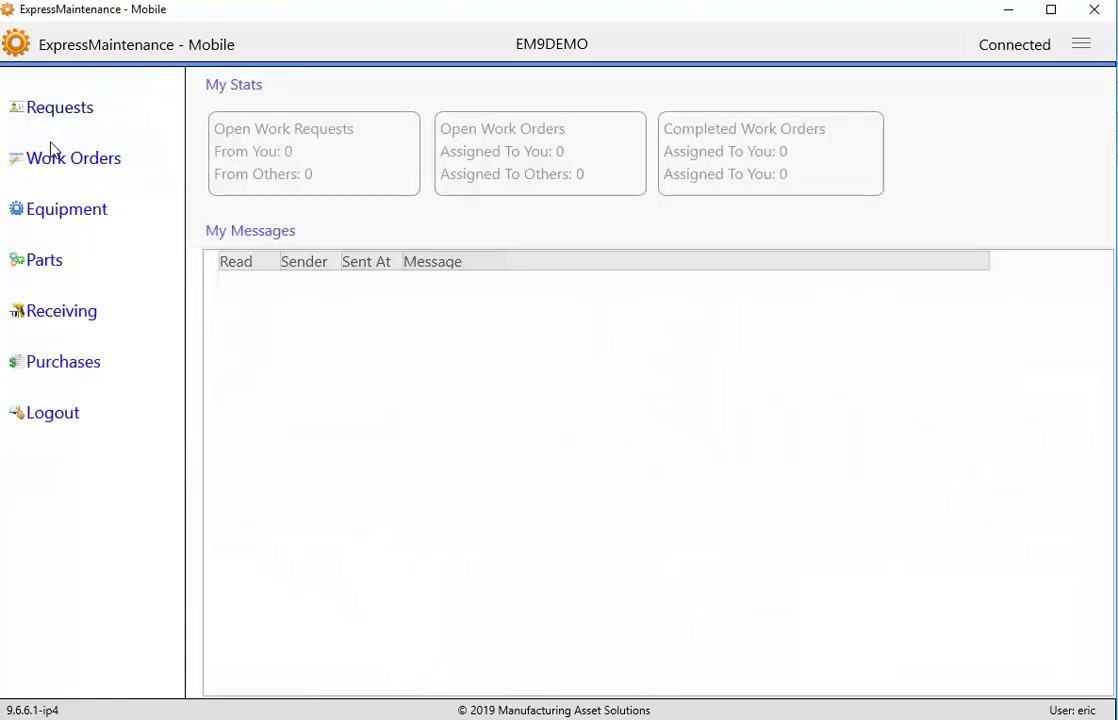
left_click(48, 313)
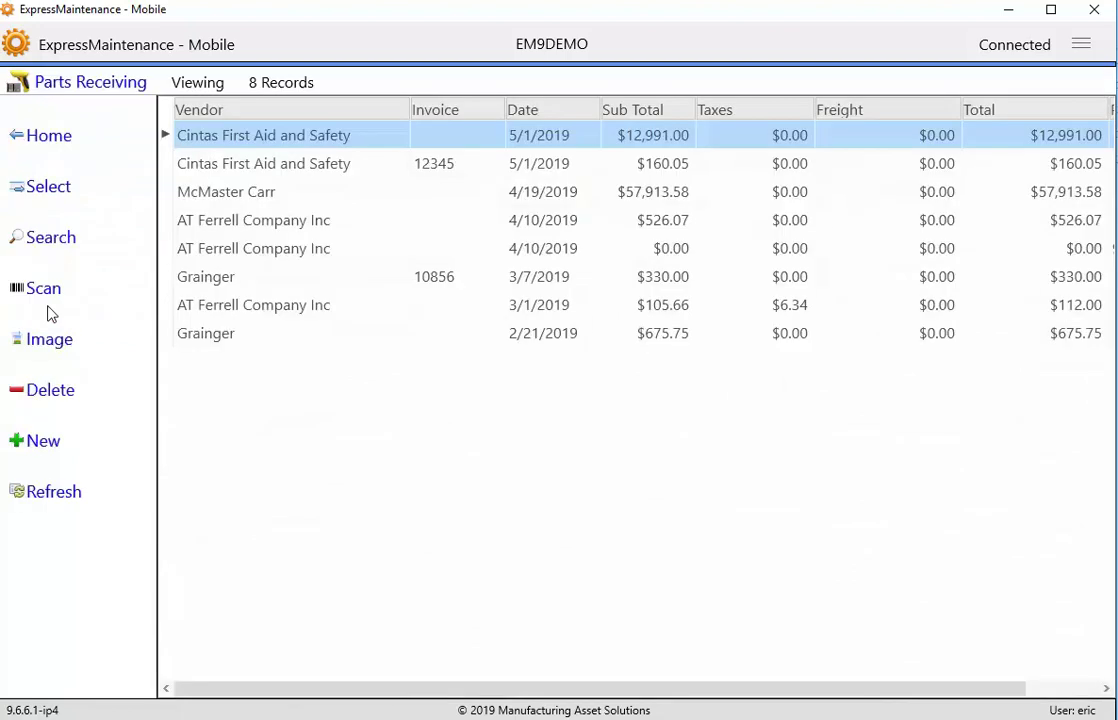
left_click(33, 454)
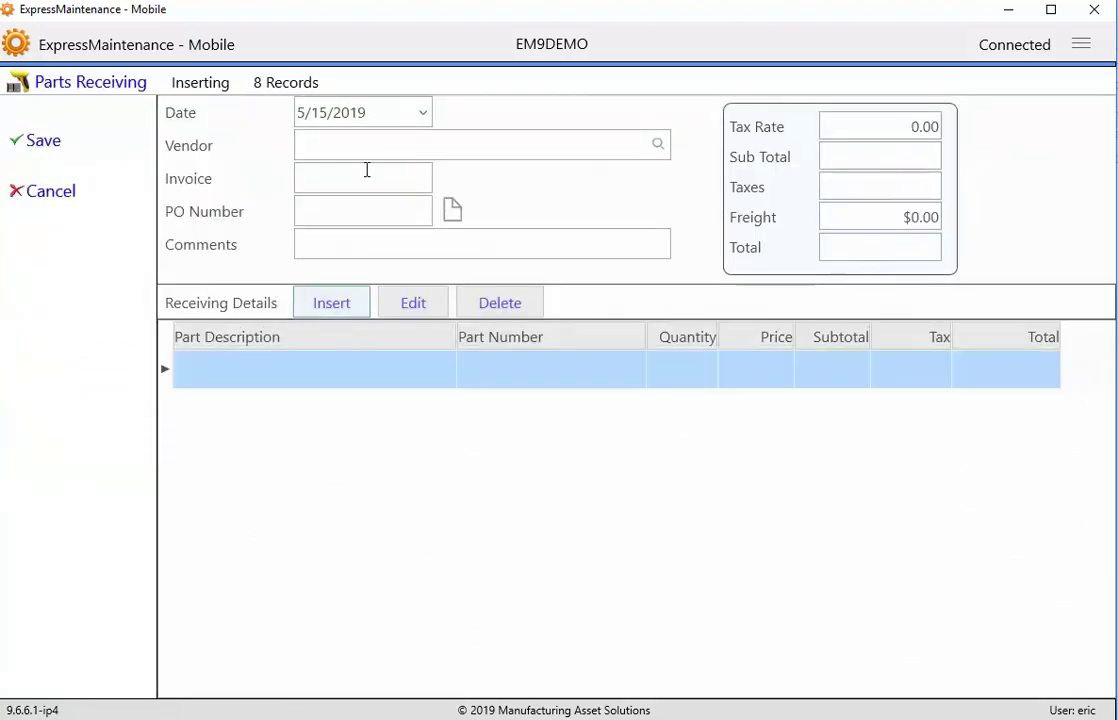
left_click(365, 316)
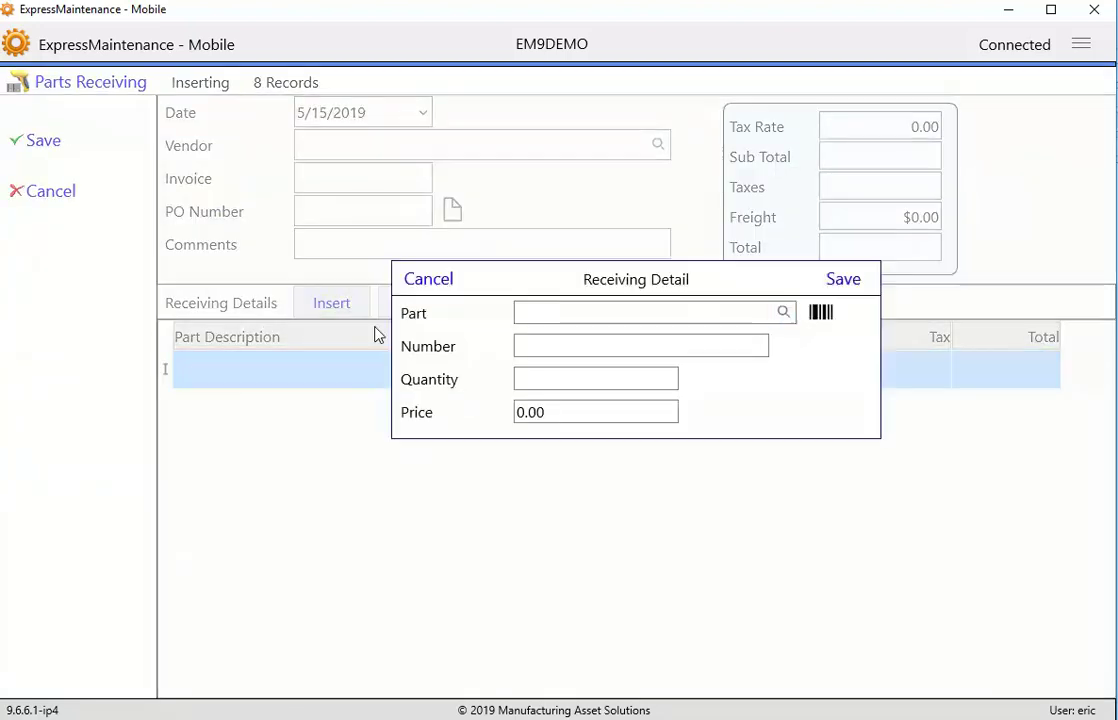
left_click(426, 282)
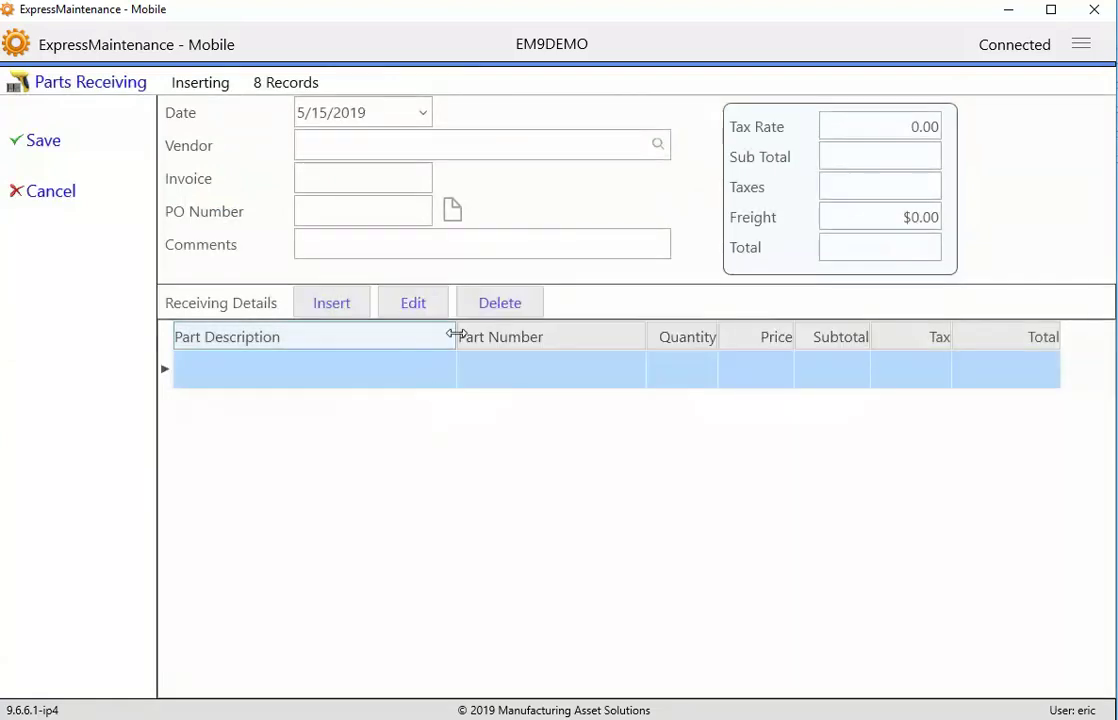
left_click(72, 202)
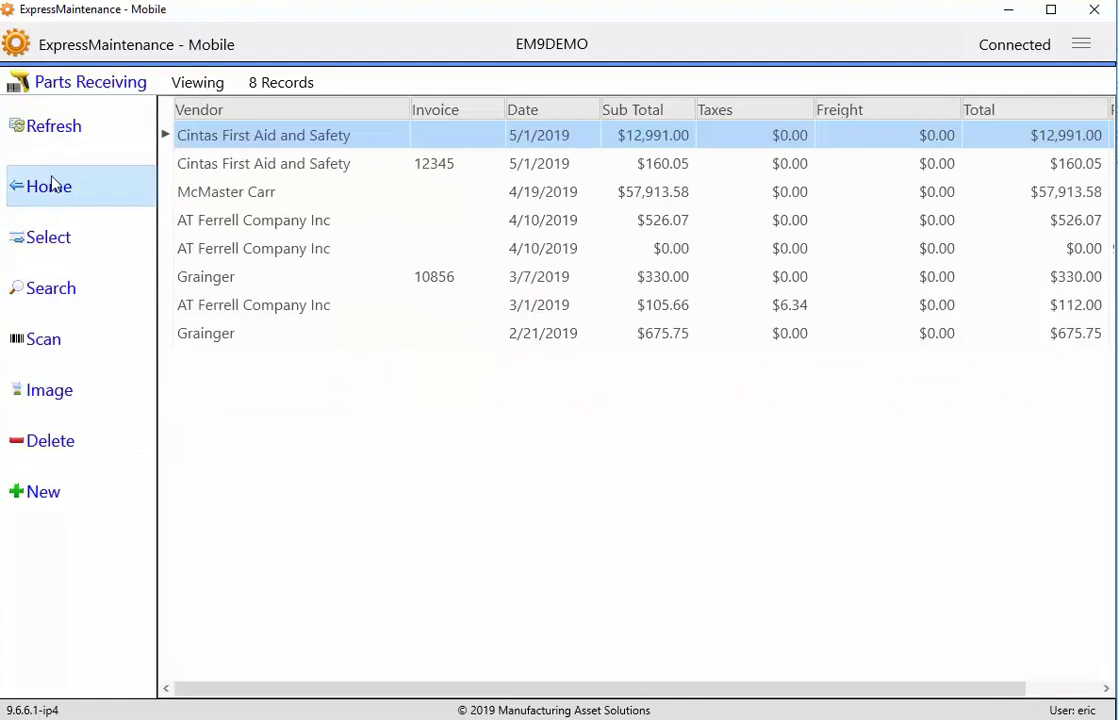
- Start a new purchase order from the Purchases list and discard it unsaved
left_click(52, 184)
left_click(75, 372)
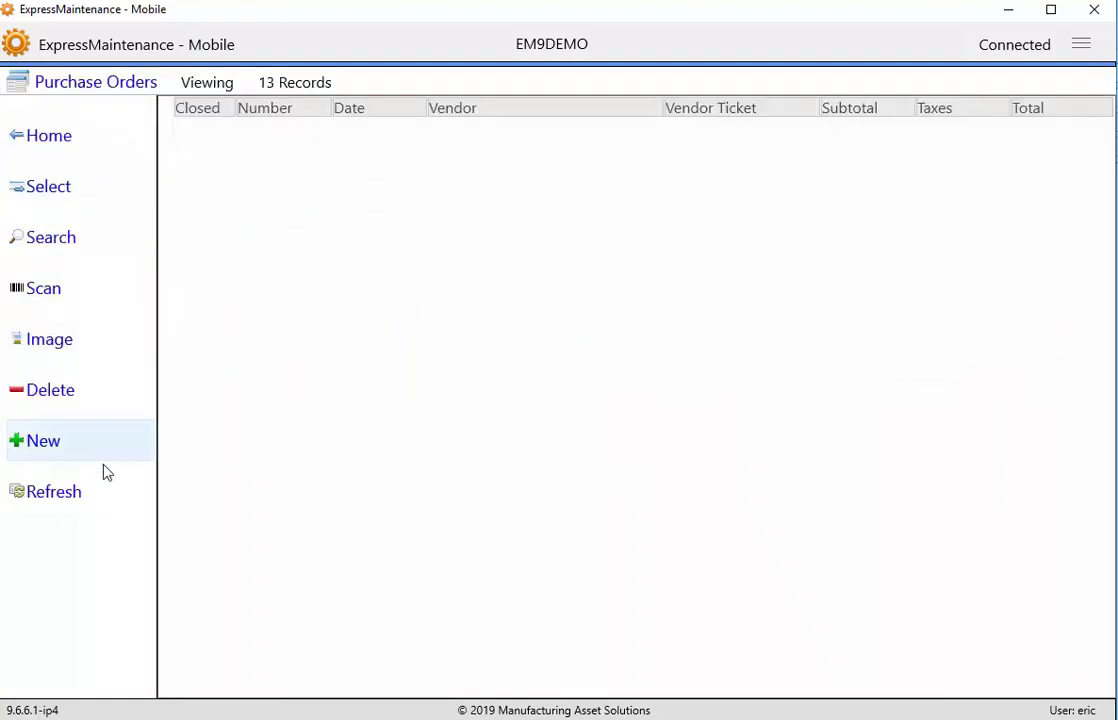
left_click(18, 450)
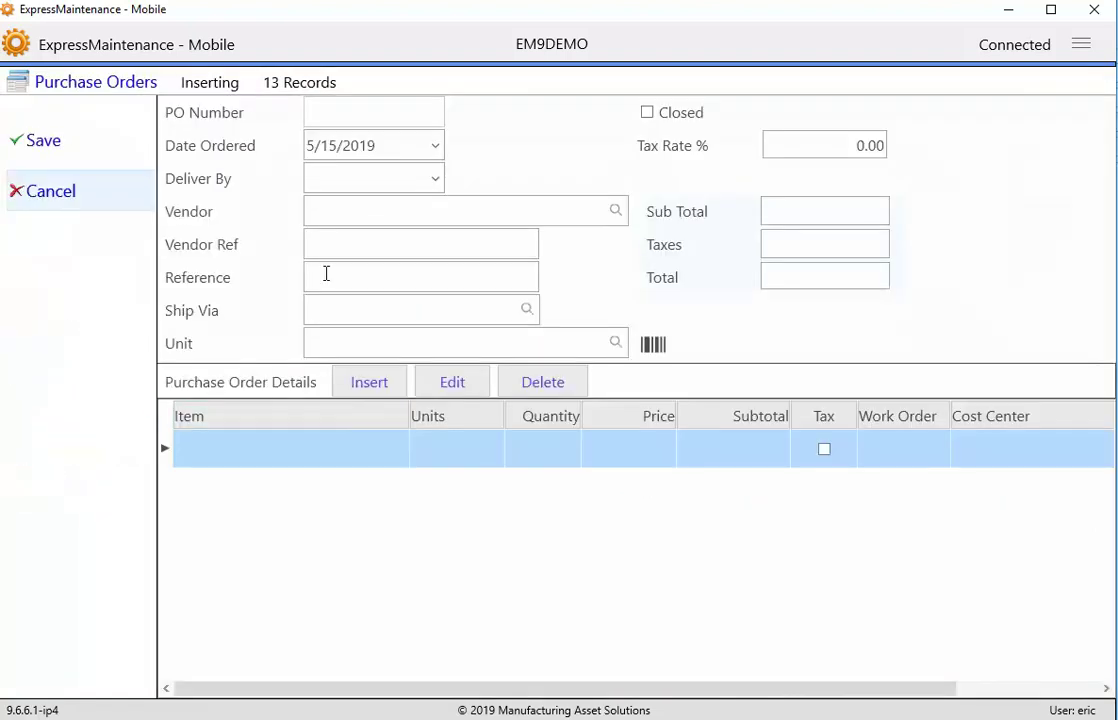
left_click(44, 200)
left_click(55, 200)
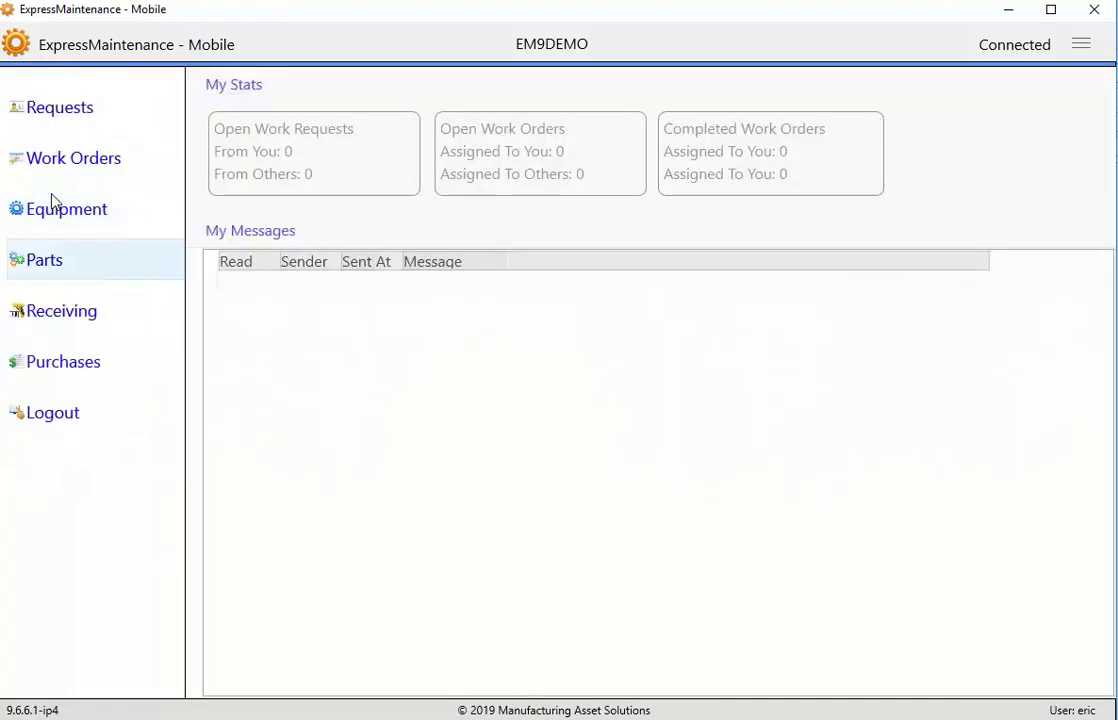